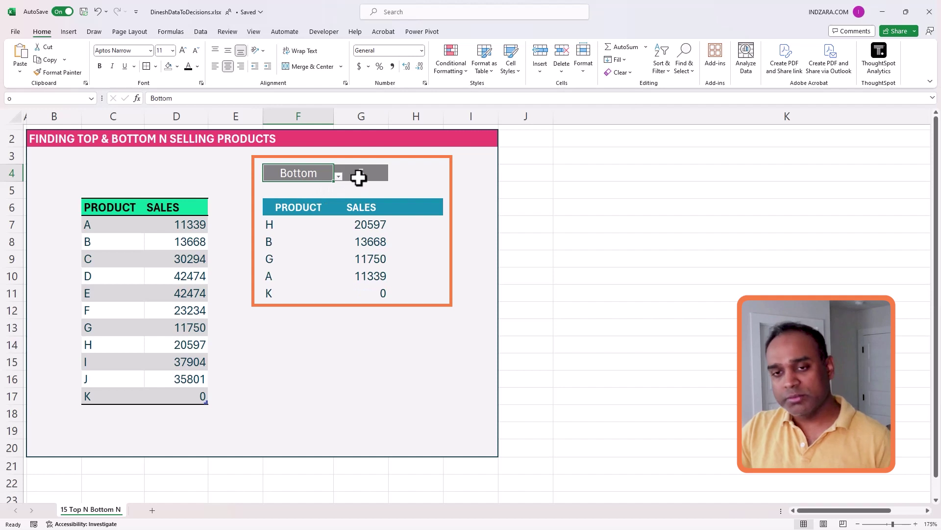
Step: Set the number of bottom products in G4 to 3
click(359, 178)
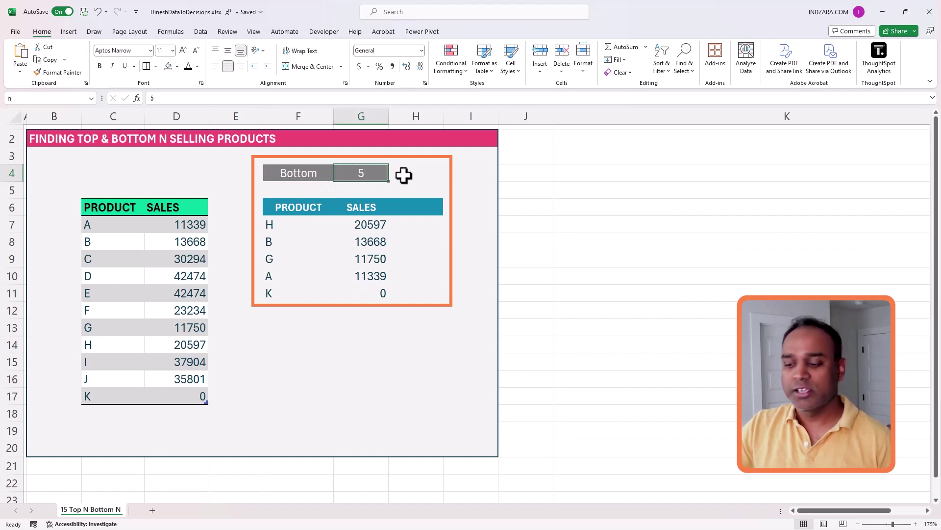
text(3)
key(Return)
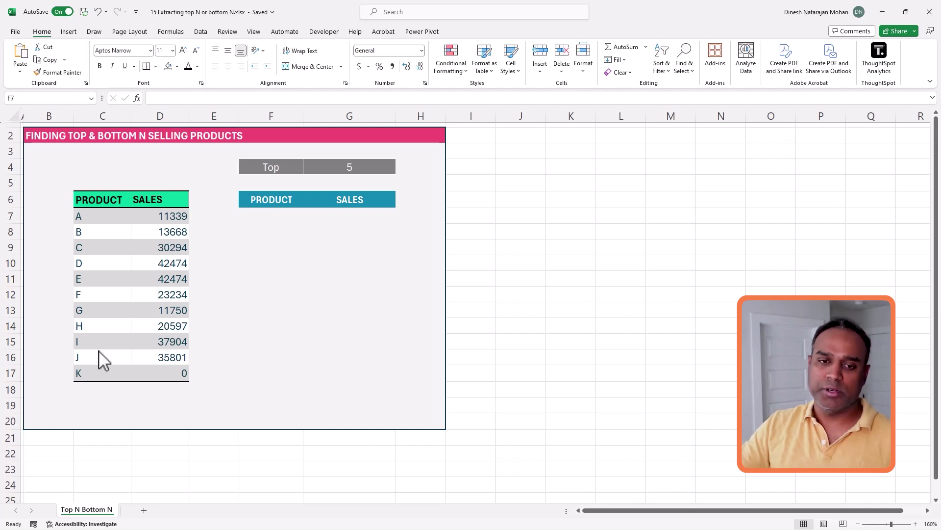
Step: Convert the product and sales range C6:D17 into a table with headers
click(126, 224)
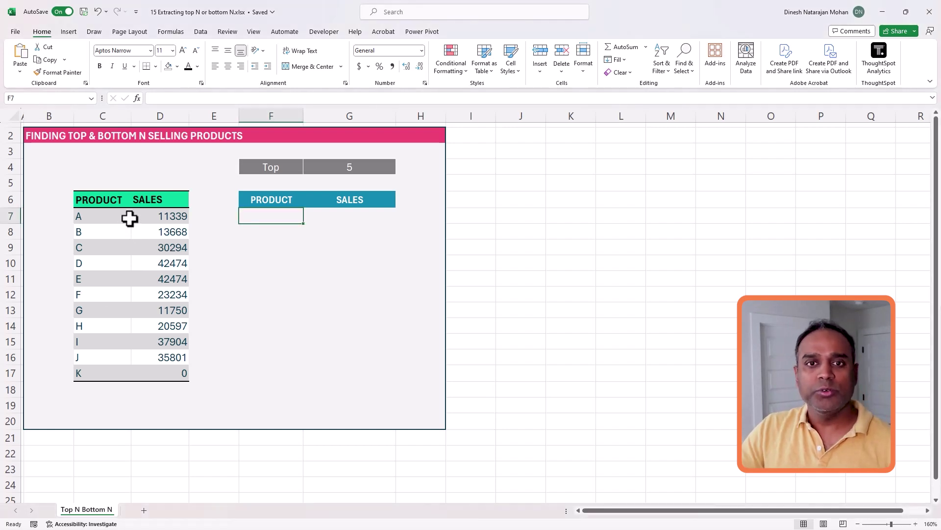
drag(112, 203, 164, 373)
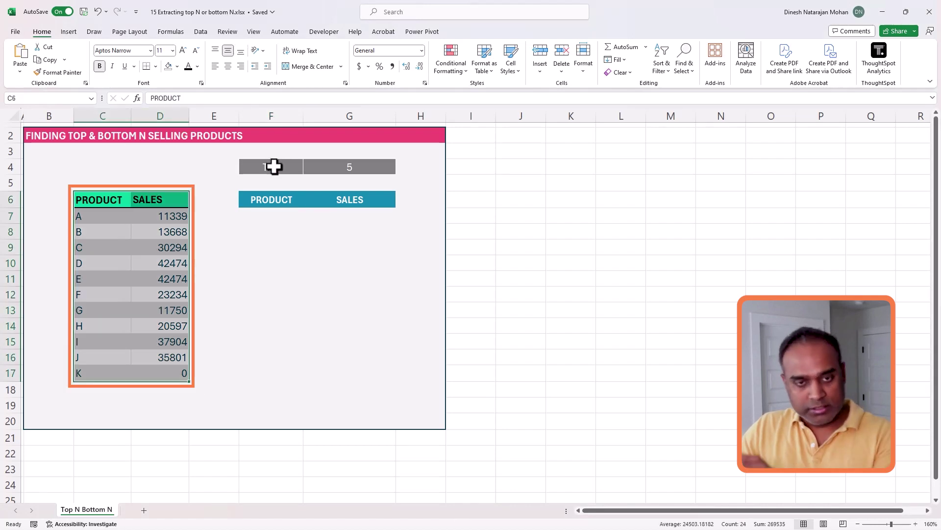
key(ctrl+t)
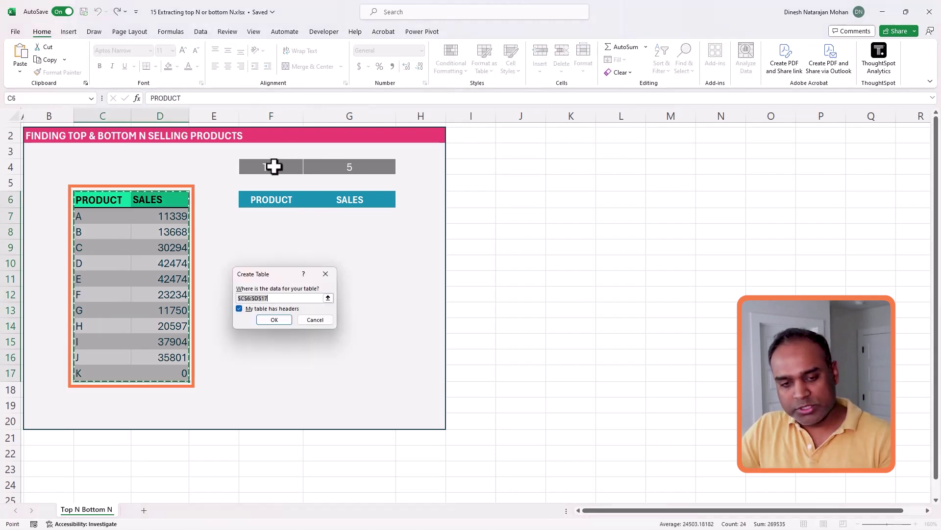
click(269, 320)
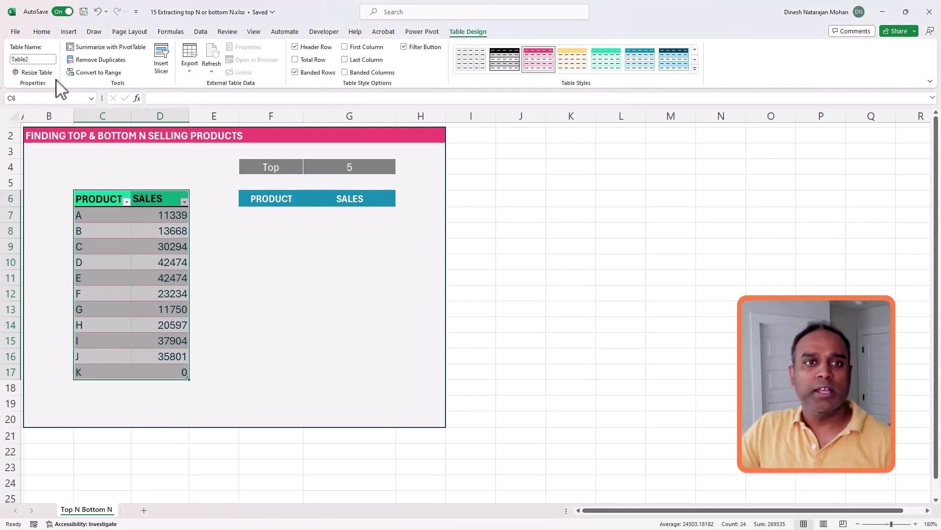
Step: Name the product and sales table SALES
click(48, 60)
text(SALES)
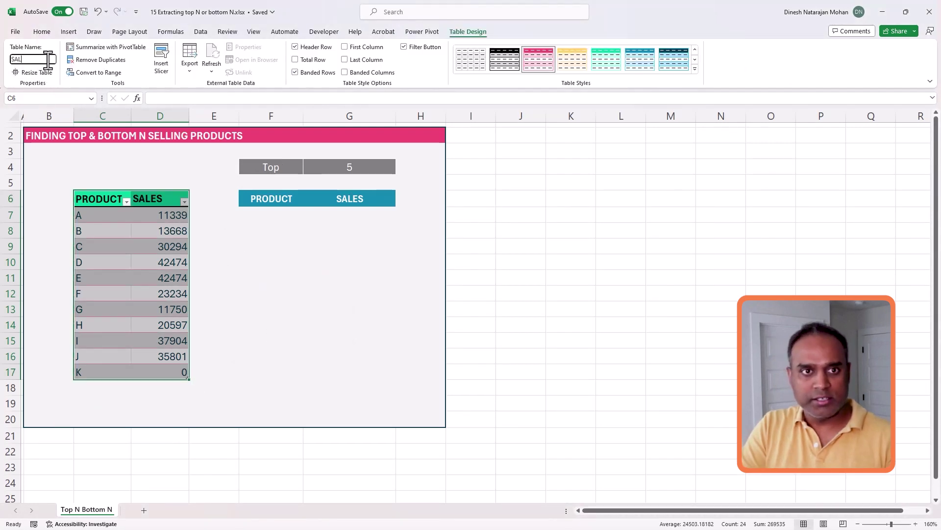
key(Return)
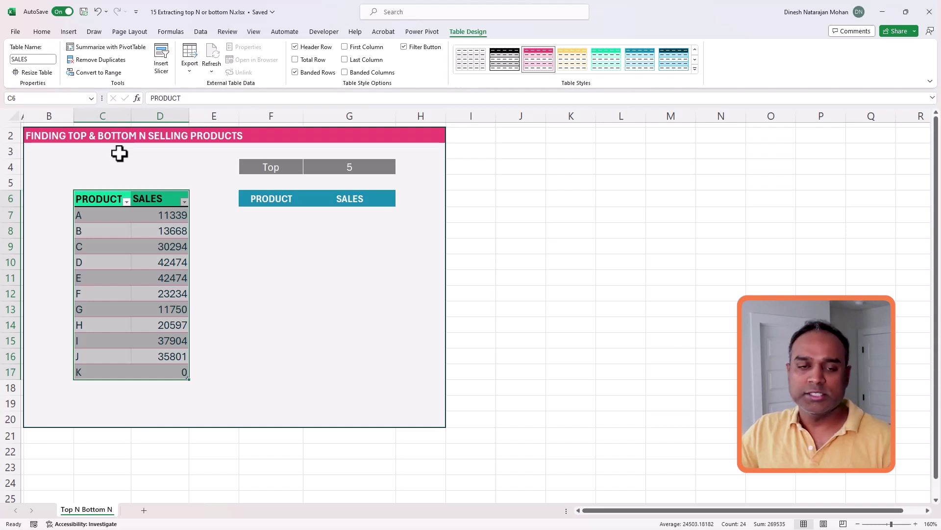
click(147, 217)
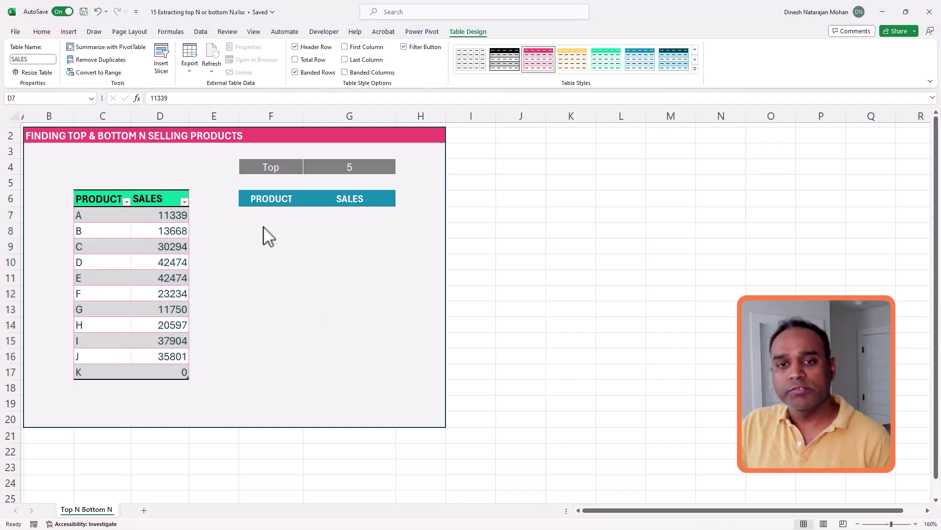
Step: Enter =RANK(SALES[SALES],SALES[SALES],0) in F7 to rank every product's sales in descending order
click(278, 216)
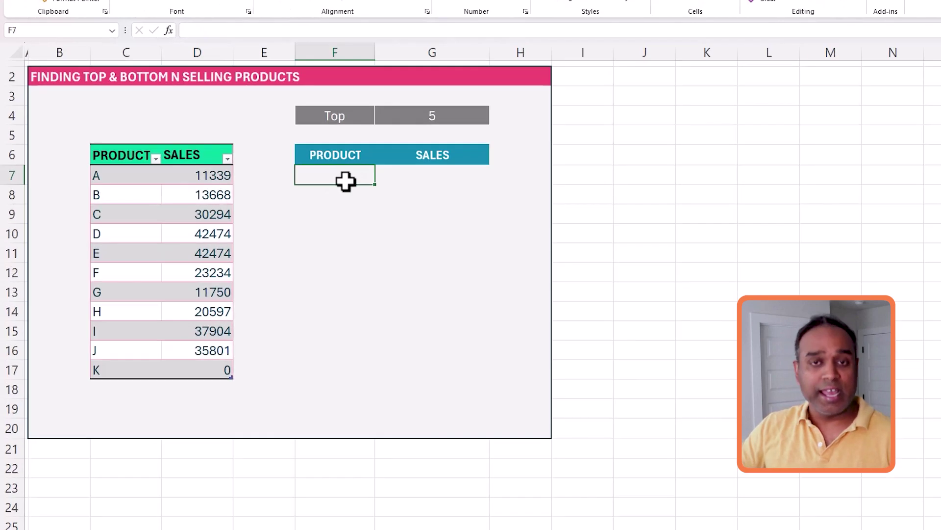
text(=rank()
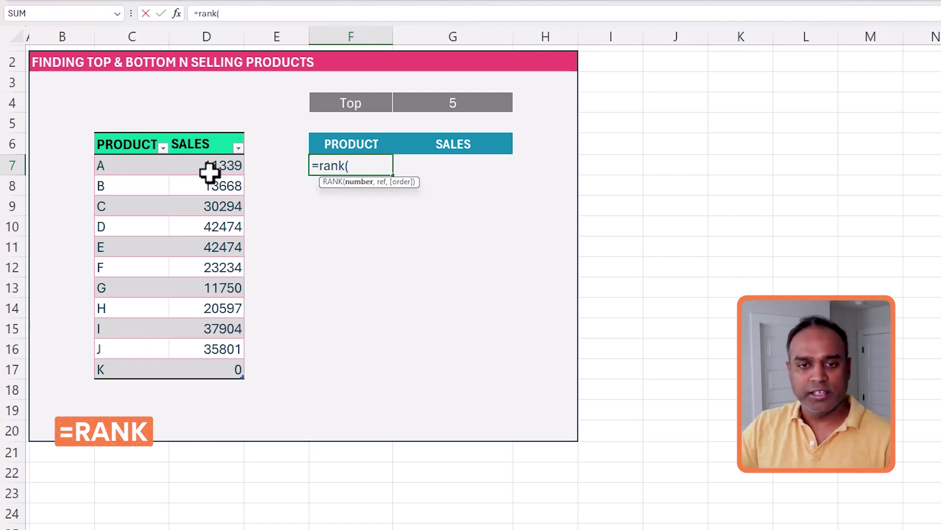
drag(235, 169, 219, 363)
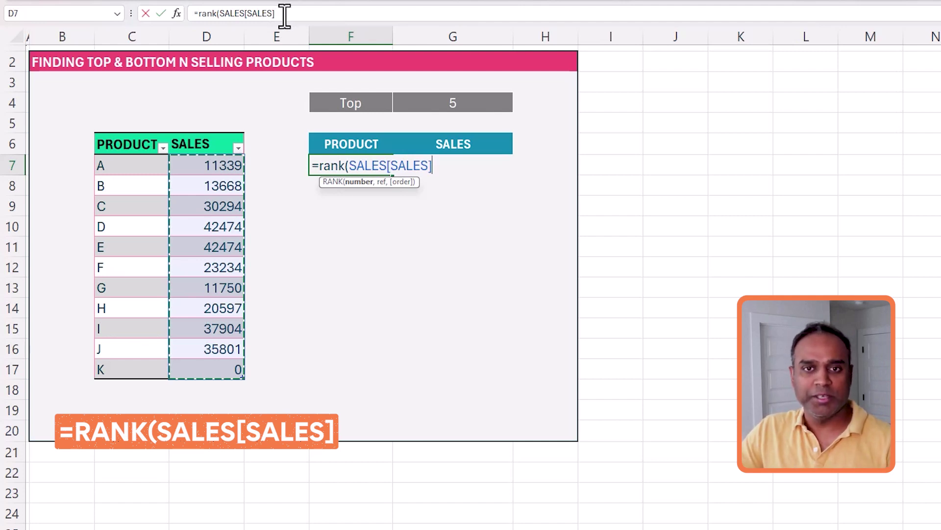
text(,)
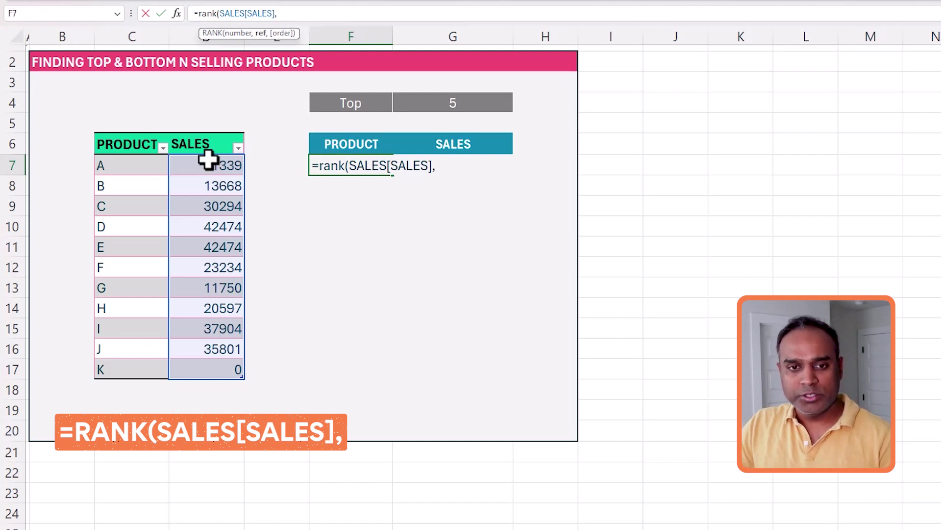
drag(206, 162, 197, 363)
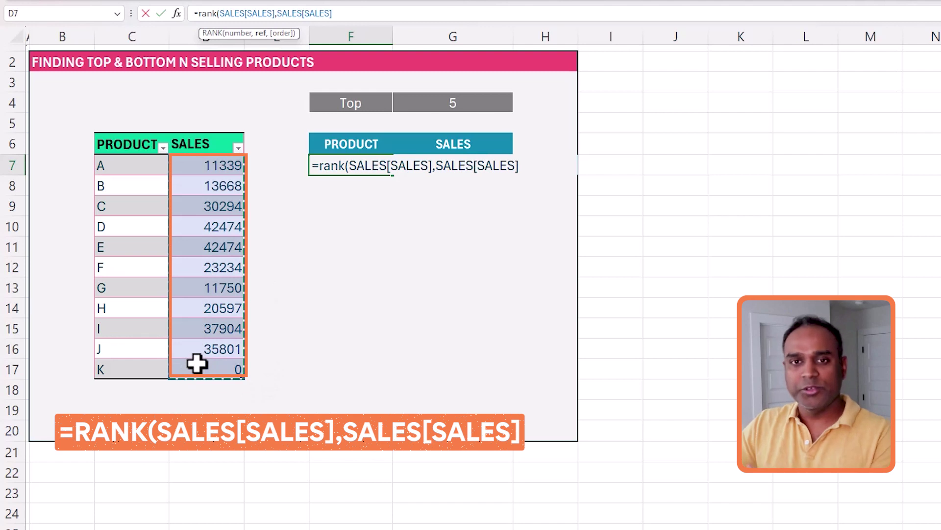
text(,)
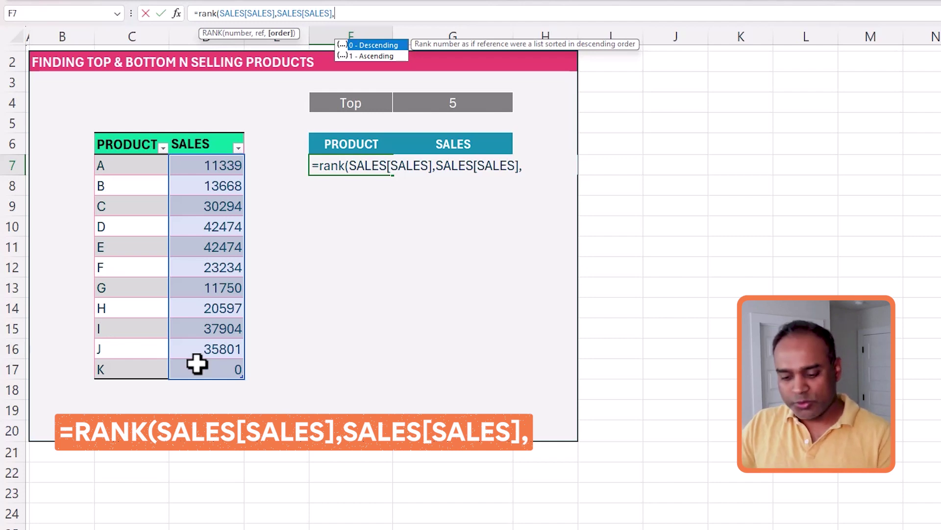
text(0)
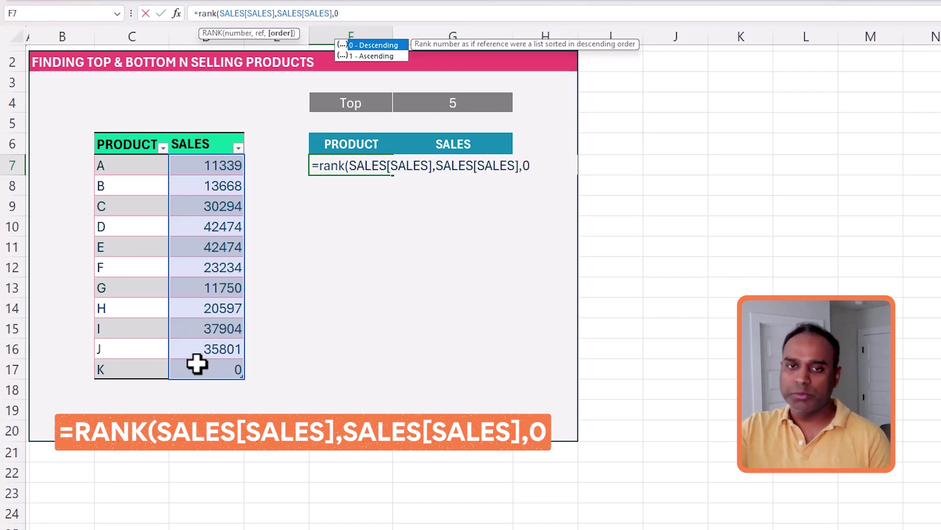
text())
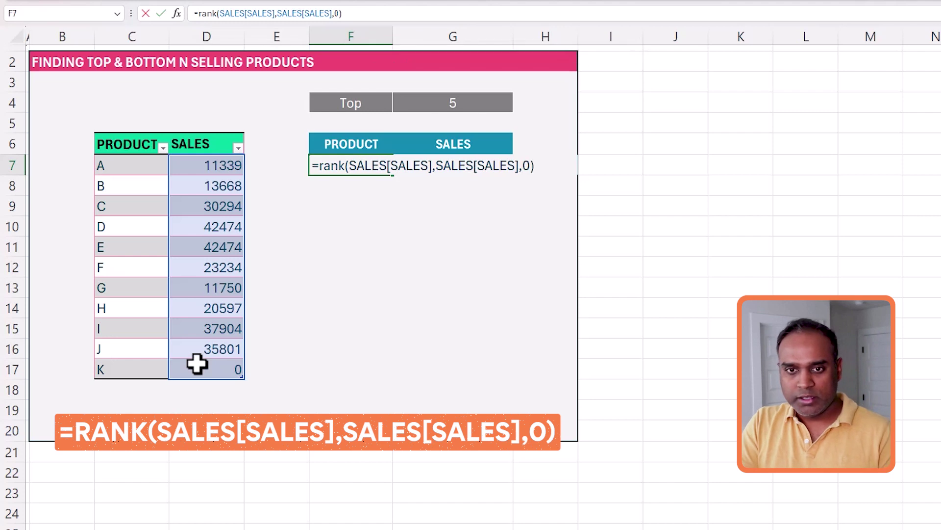
key(Return)
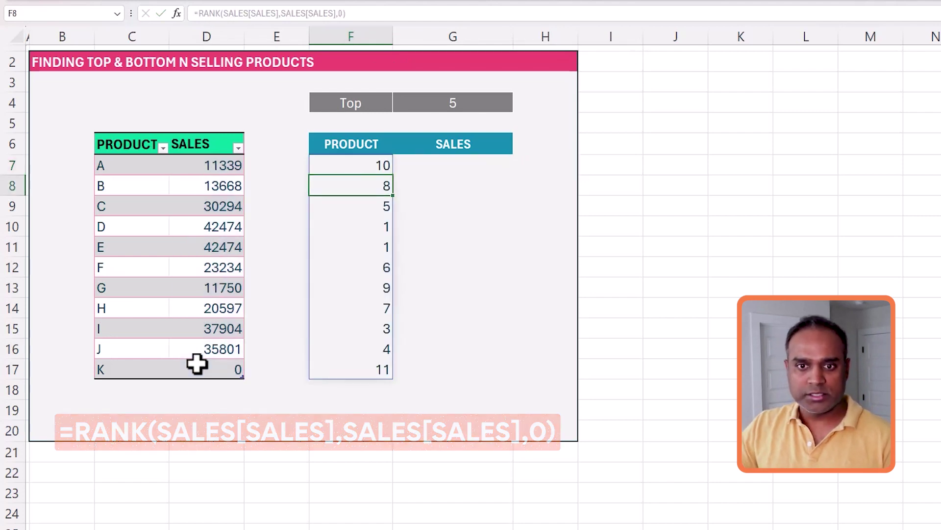
Step: Examine the ranks spilled from F7, comparing the sales in D10:D11 with the ranks in F10:F11
click(379, 165)
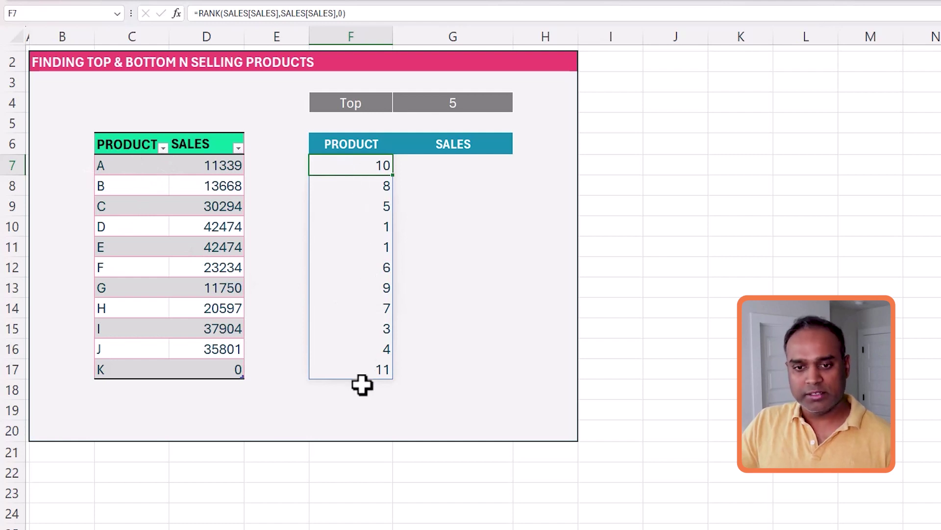
click(220, 234)
drag(221, 234, 219, 244)
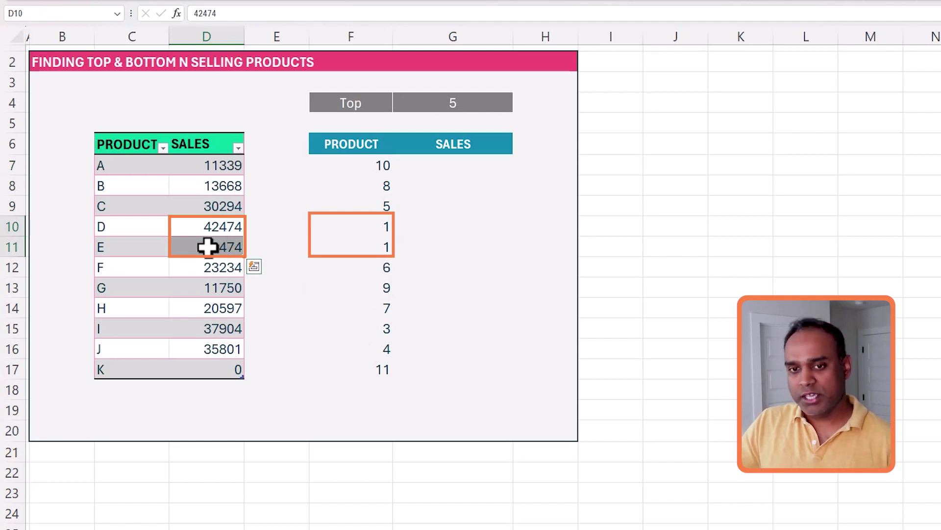
drag(384, 235, 384, 251)
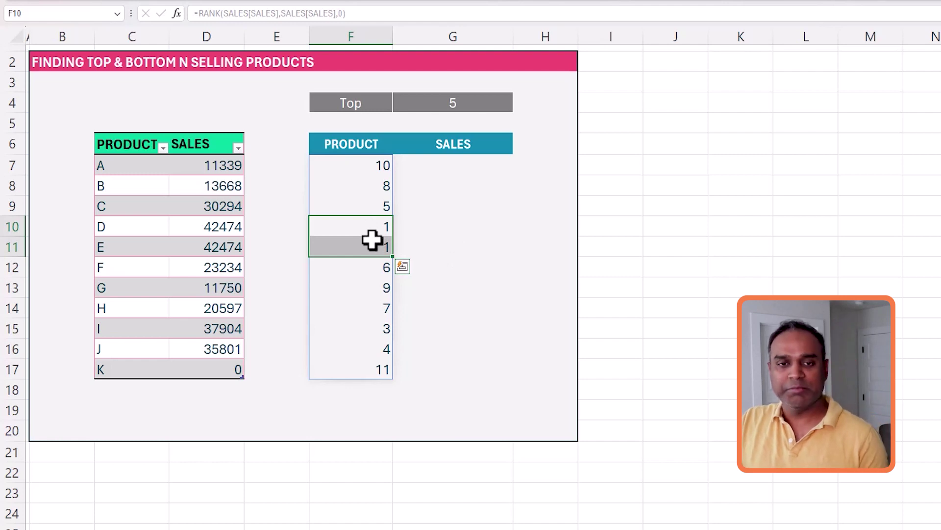
Step: Extend the RANK formula in F7 with <=G4 to test each rank against the chosen number of products
click(373, 166)
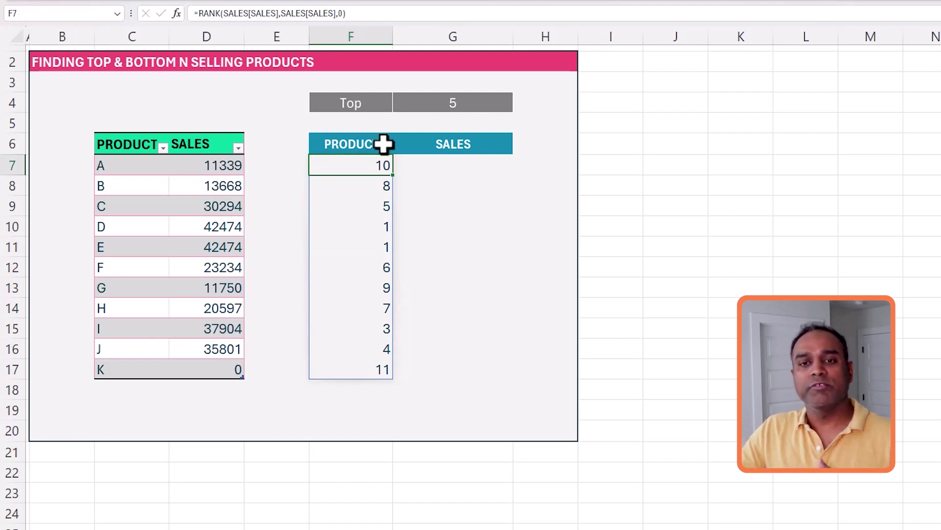
click(360, 14)
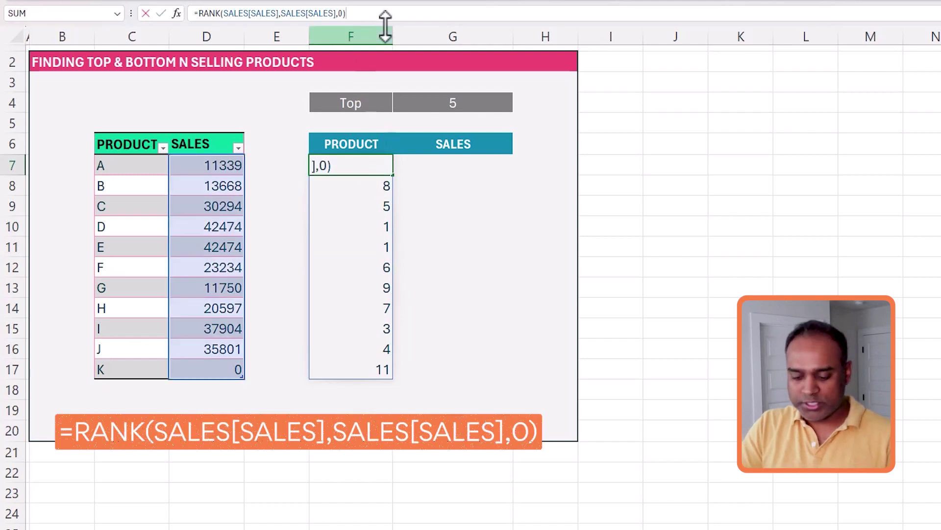
text(<=)
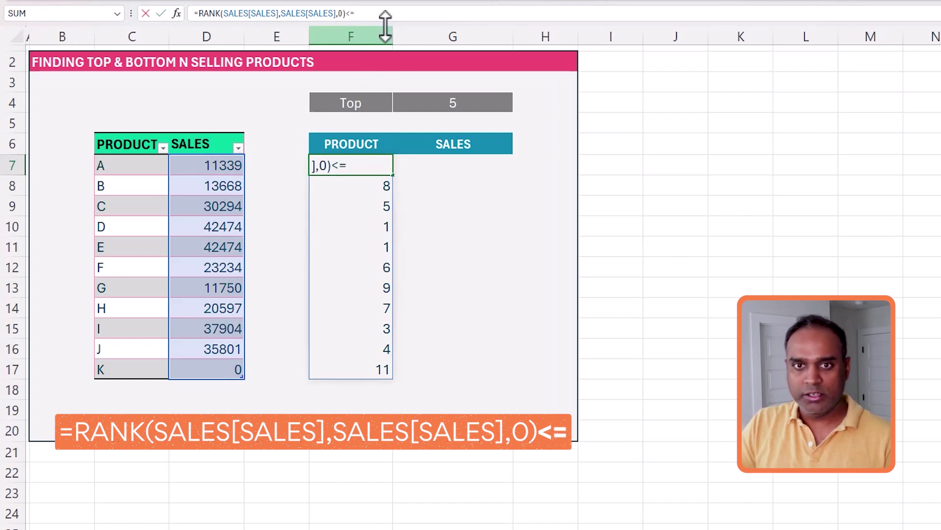
click(470, 103)
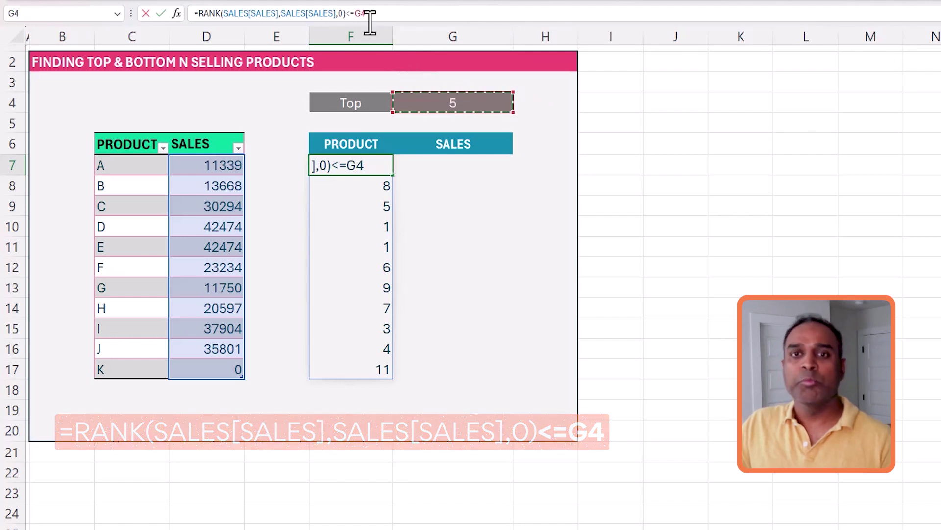
key(Return)
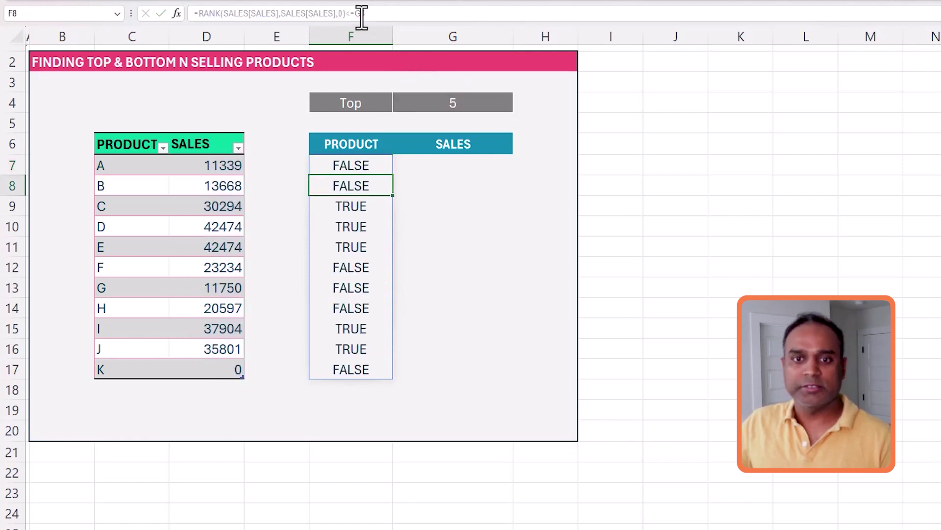
Step: Examine which products pass the rank test by selecting F9:F11 together with F15:F16
key(Up)
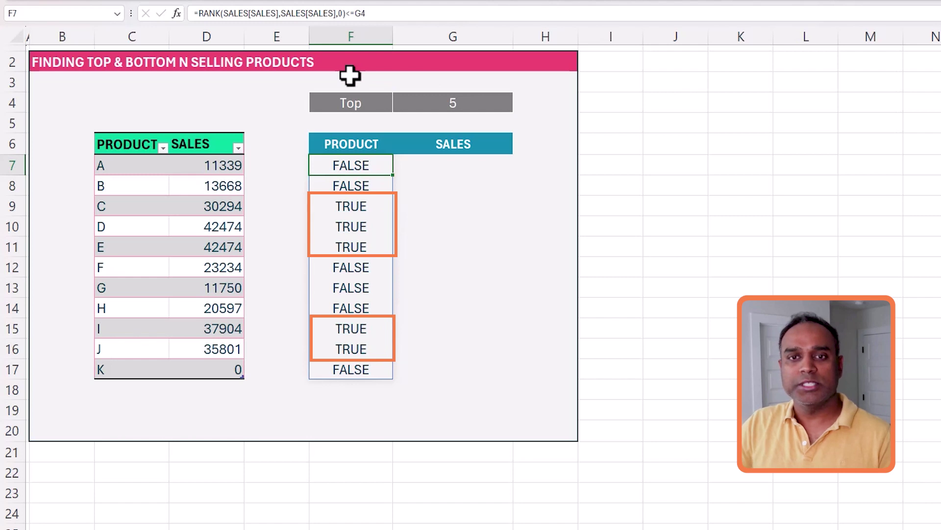
key(Down)
key(Down)
key(Down)
key(Up)
key(shift+Down)
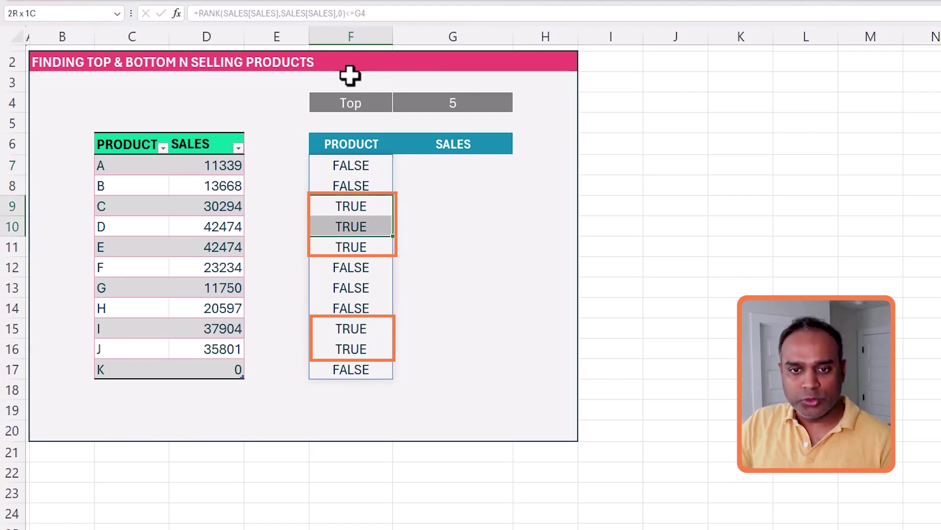
key(shift+Down)
ctrl+click(364, 326)
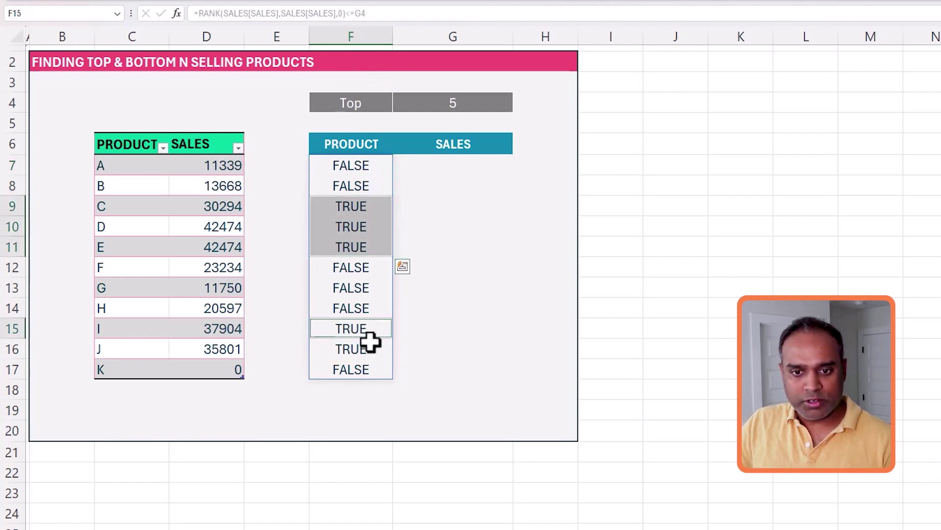
drag(363, 327, 370, 342)
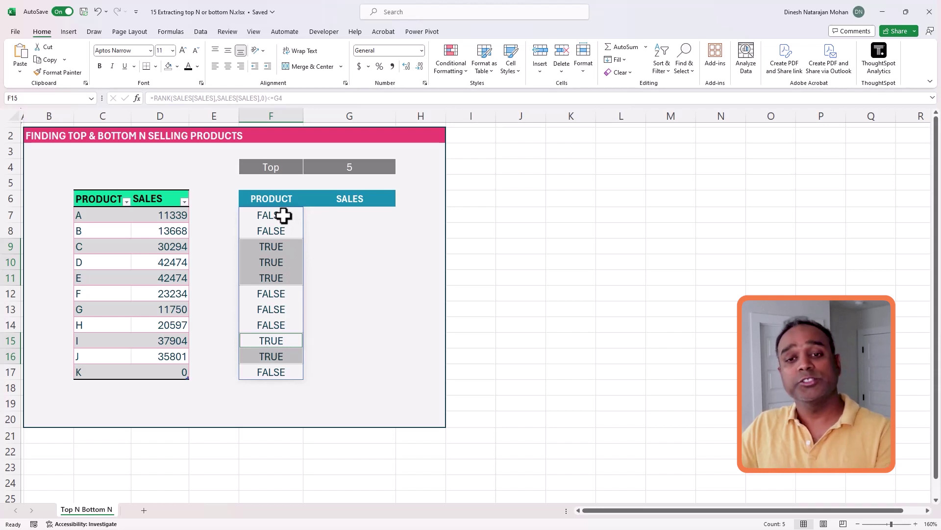
click(341, 231)
Step: Wrap the rank test in F7 in a FILTER of the SALES table, giving =FILTER(SALES,RANK(SALES[SALES],SALES[SALES],0)<=G4)
click(261, 217)
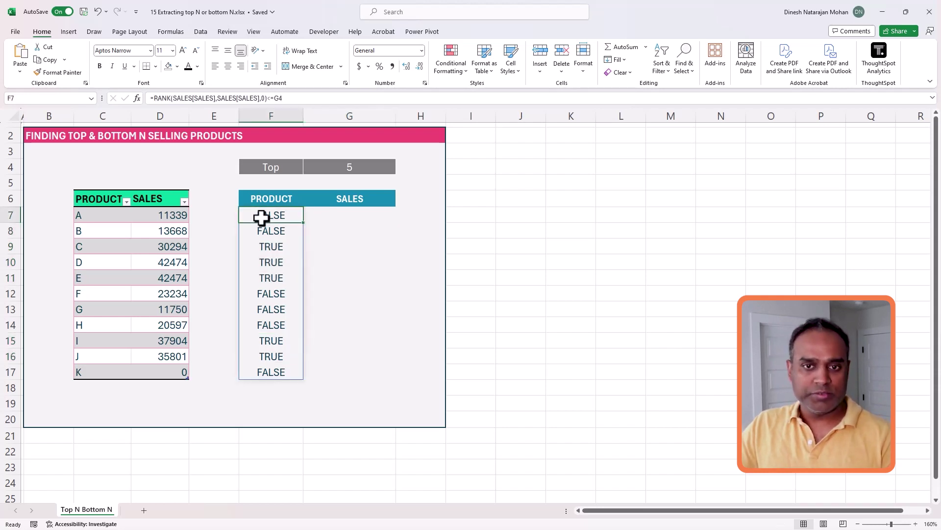
click(162, 98)
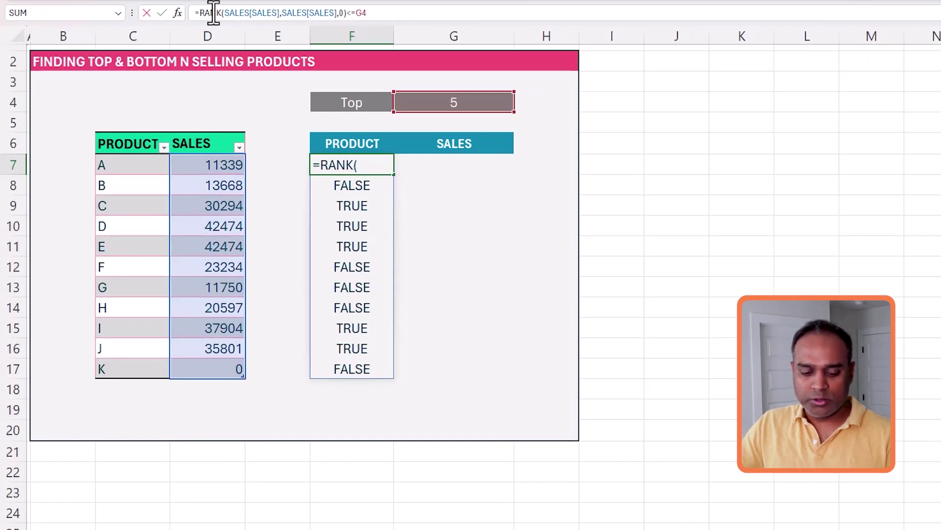
text(FILTER()
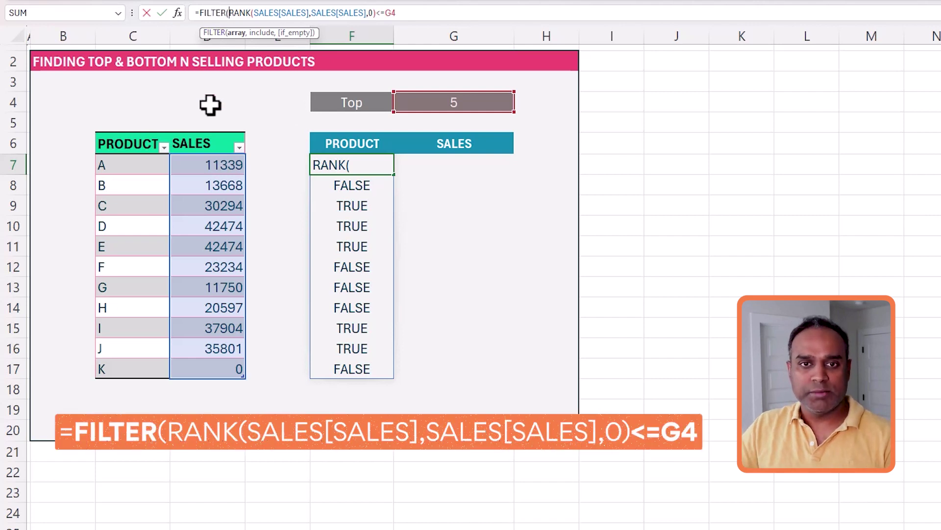
drag(130, 169, 194, 364)
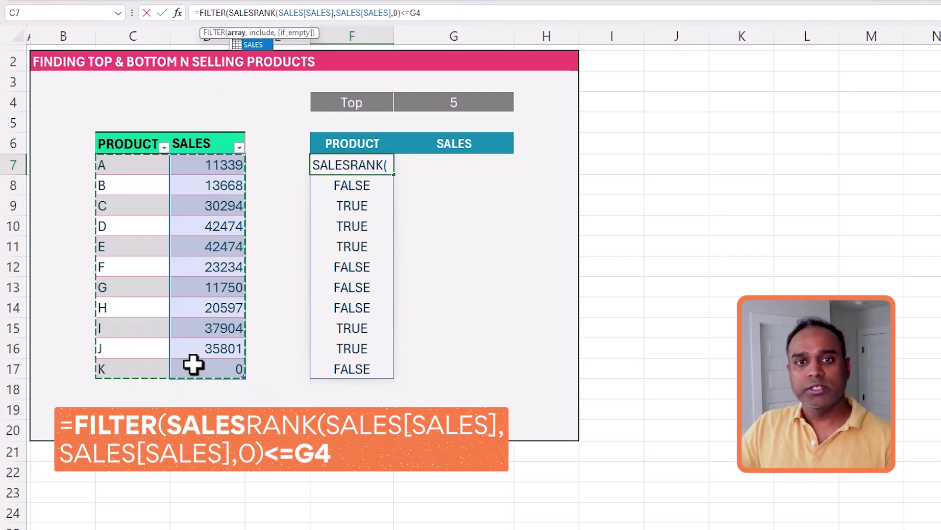
text(,)
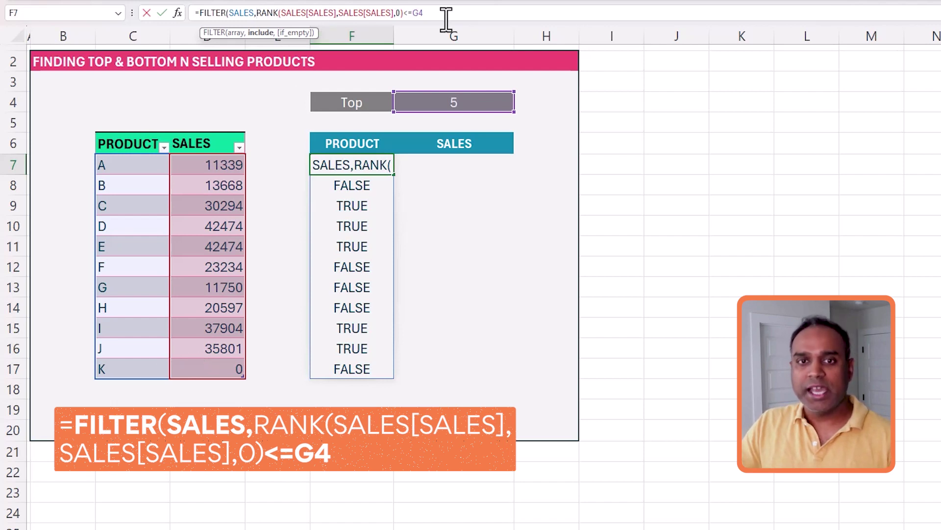
click(450, 17)
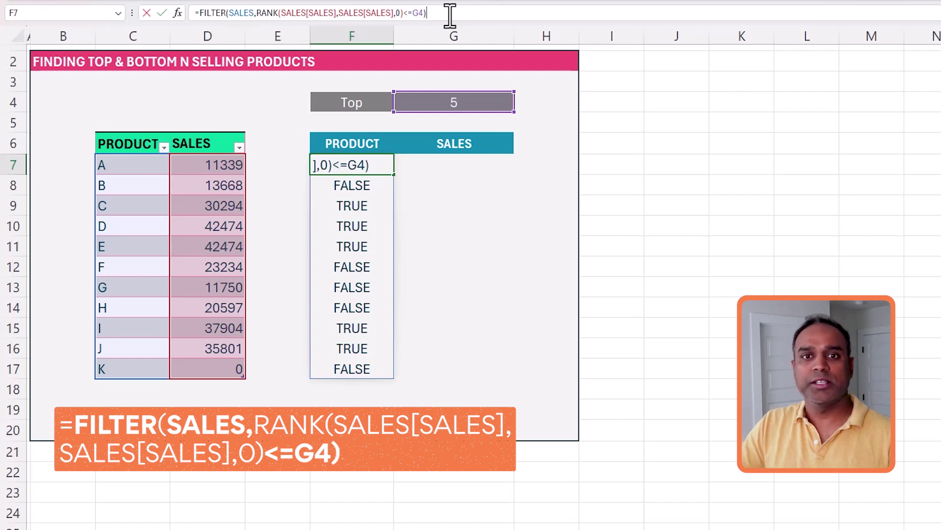
key(Return)
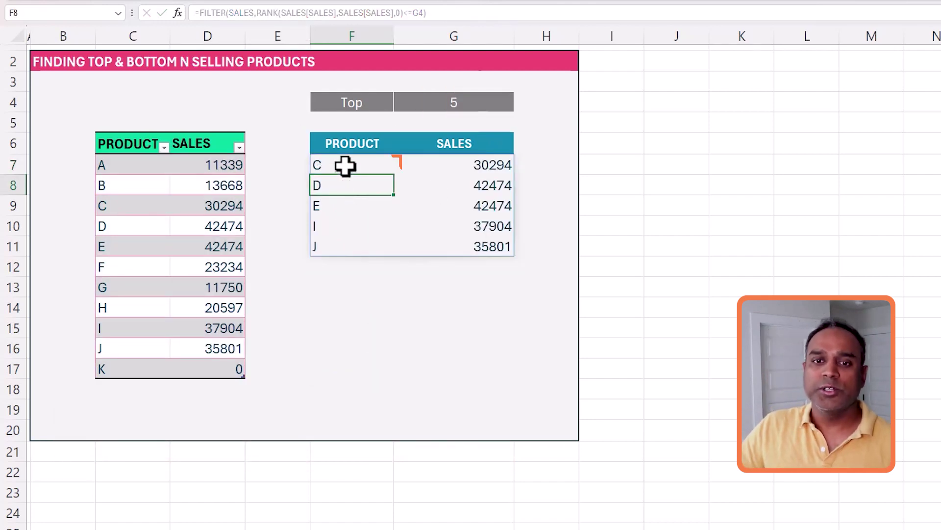
Step: Examine the filtered products in F9:F11 and the order of their sales in G7:G11
click(350, 205)
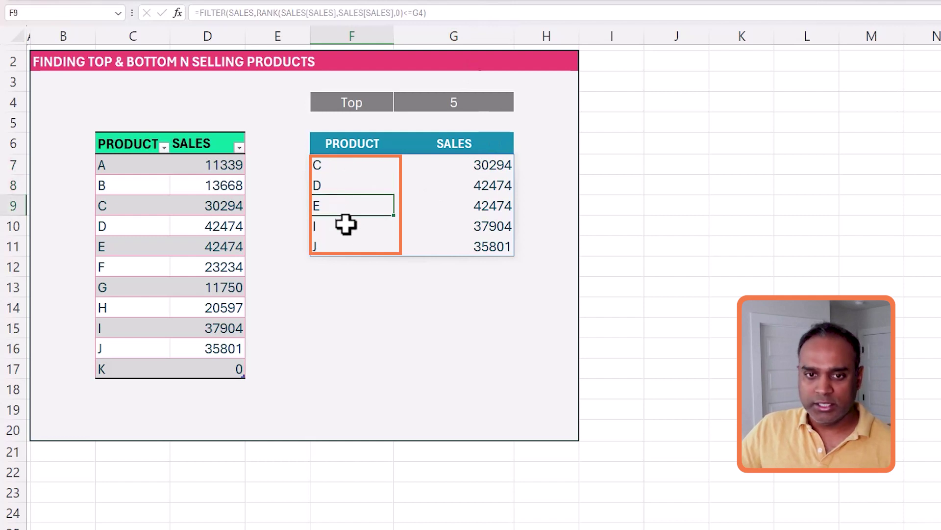
click(347, 225)
click(343, 244)
drag(487, 166, 488, 242)
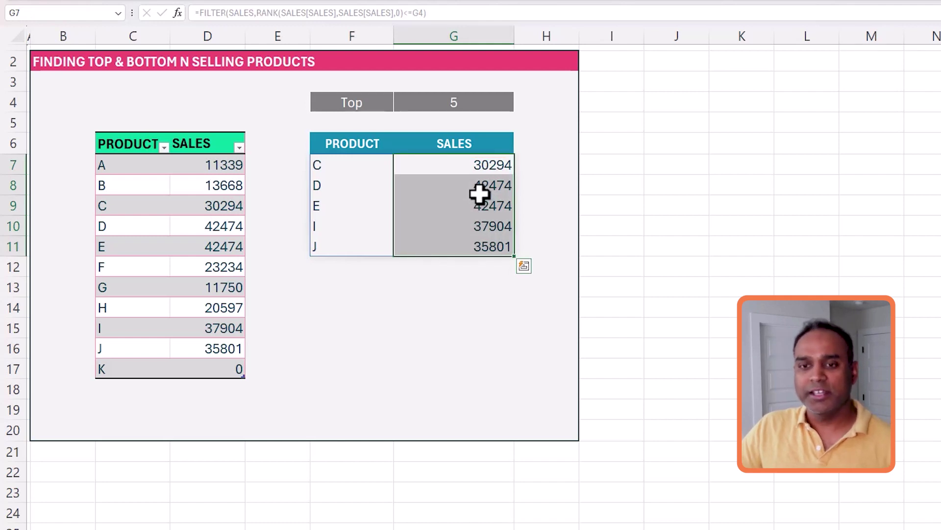
Step: Wrap the FILTER formula in F7 in SORT with sort index 2 and sort order -1, ordering the list by descending sales
click(351, 152)
click(356, 162)
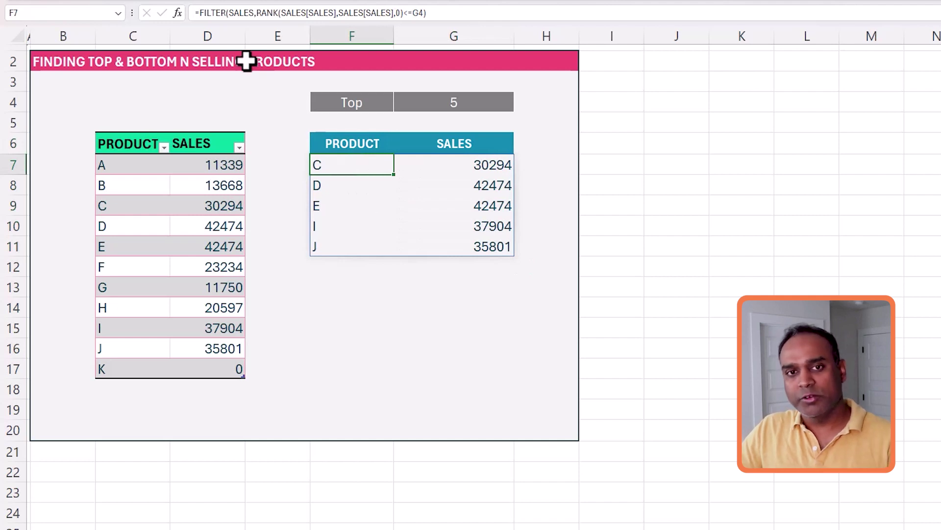
click(225, 14)
text(ORT()
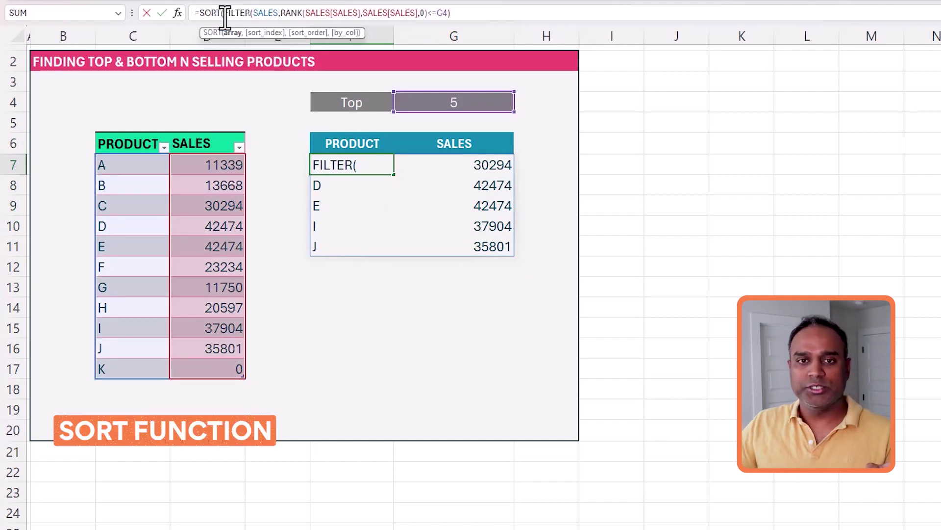
click(469, 12)
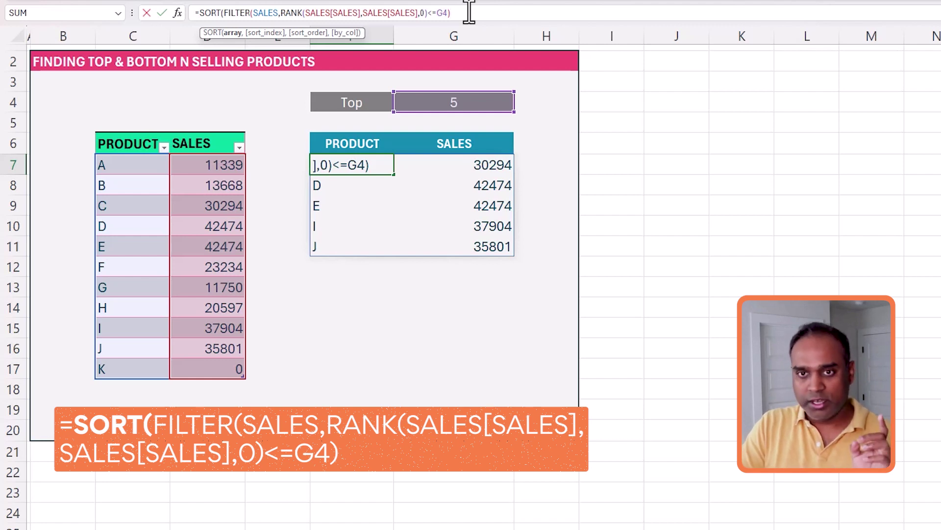
text(,)
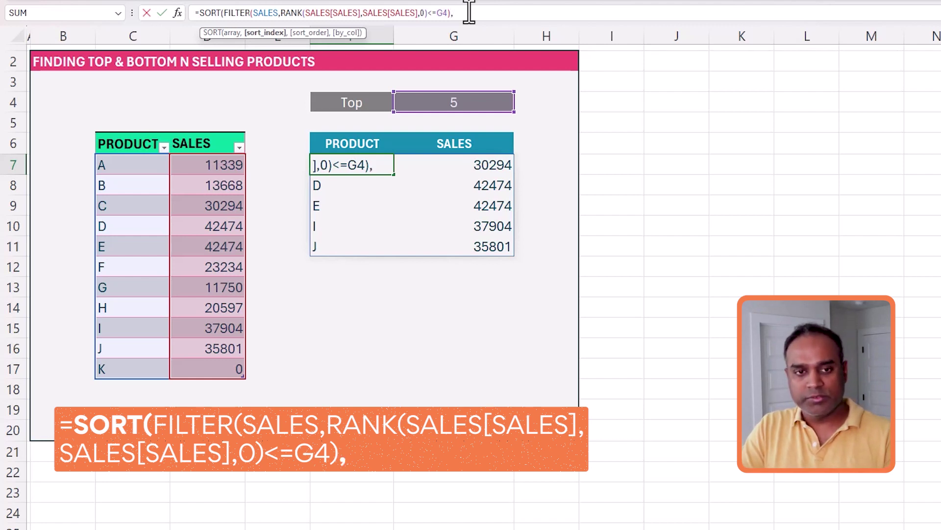
text(2)
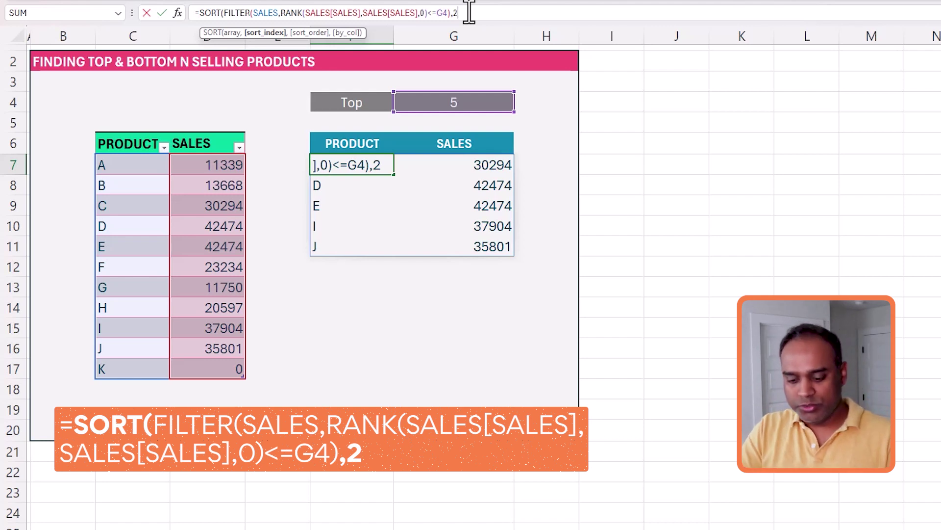
text(,)
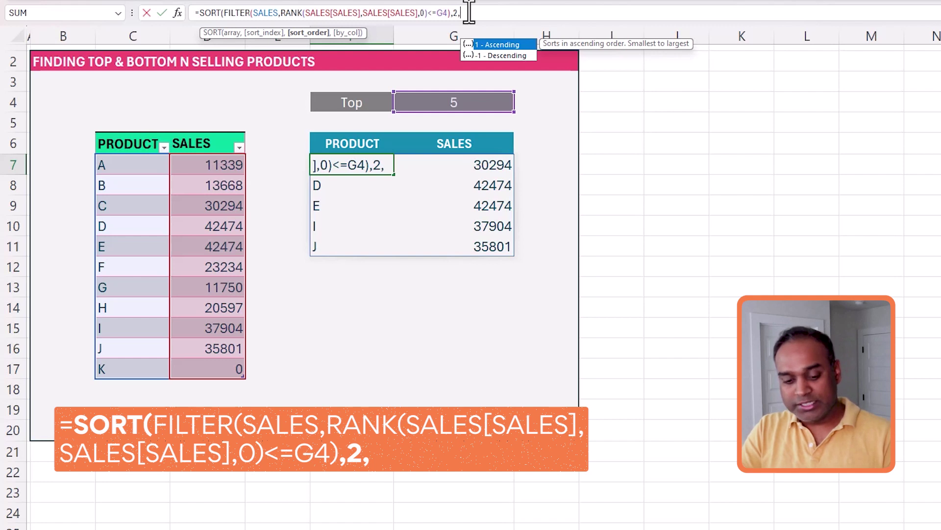
text(-1)
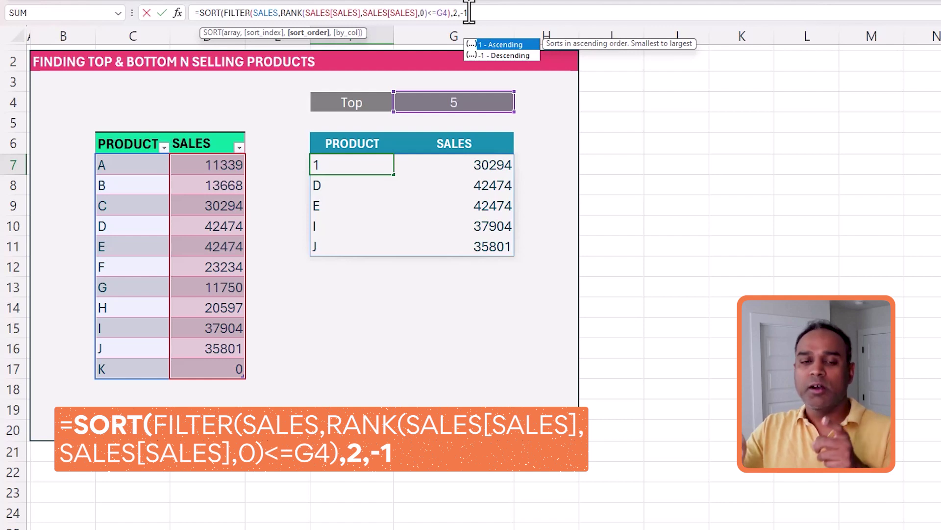
text())
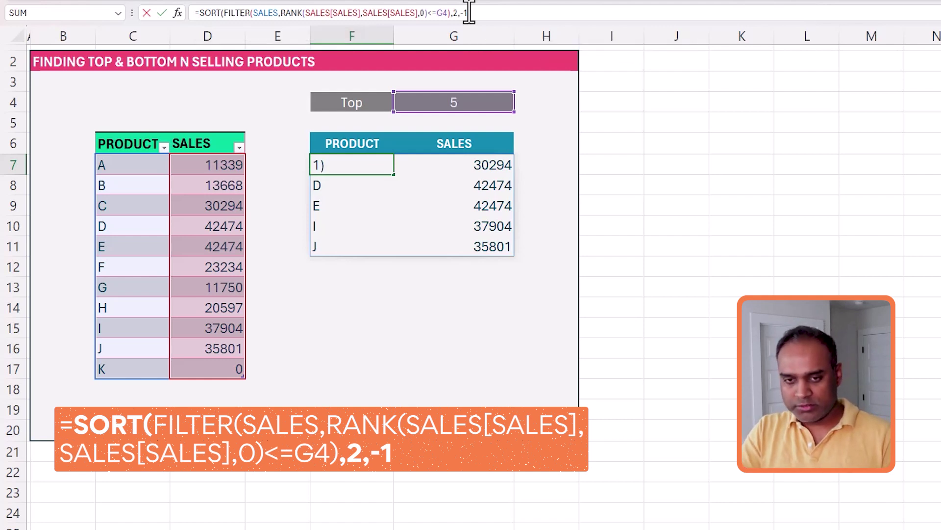
key(Return)
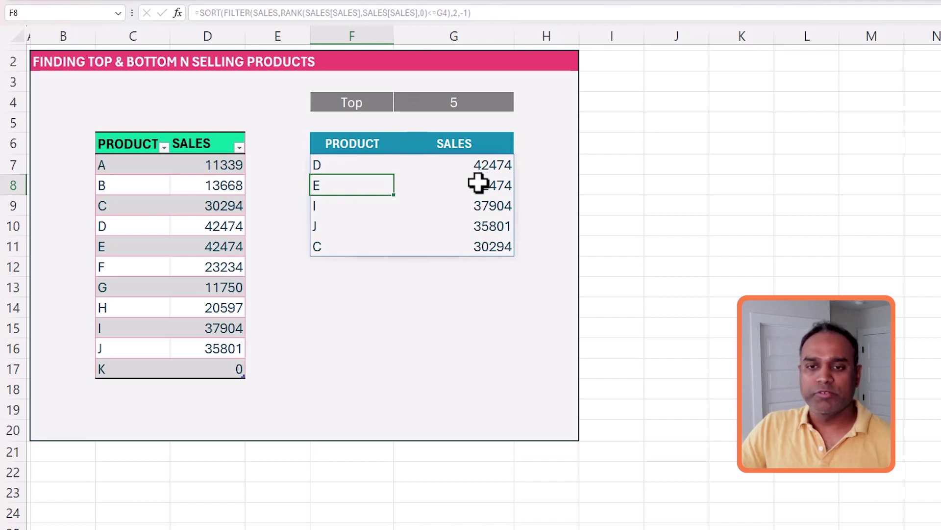
Step: Test the dynamic product list by setting the number of products in G4 to 3 and to 1
click(479, 103)
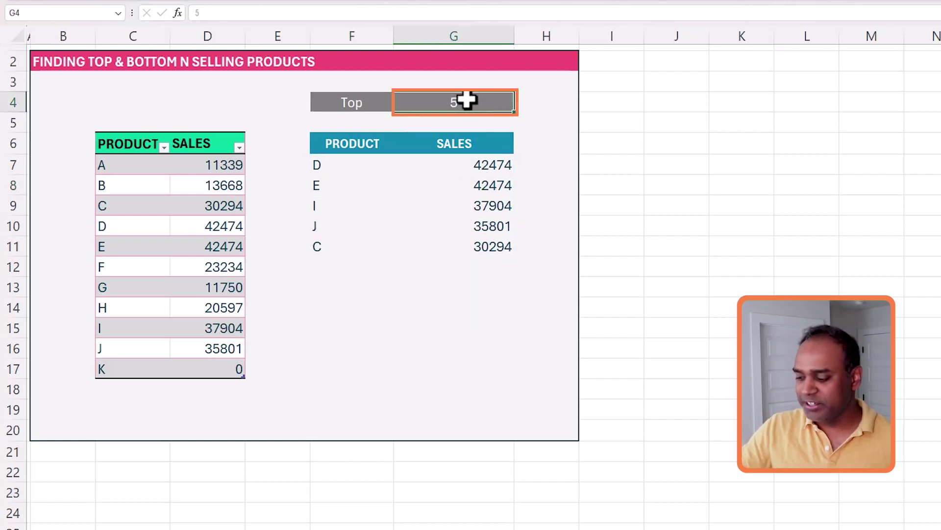
text(3)
key(Return)
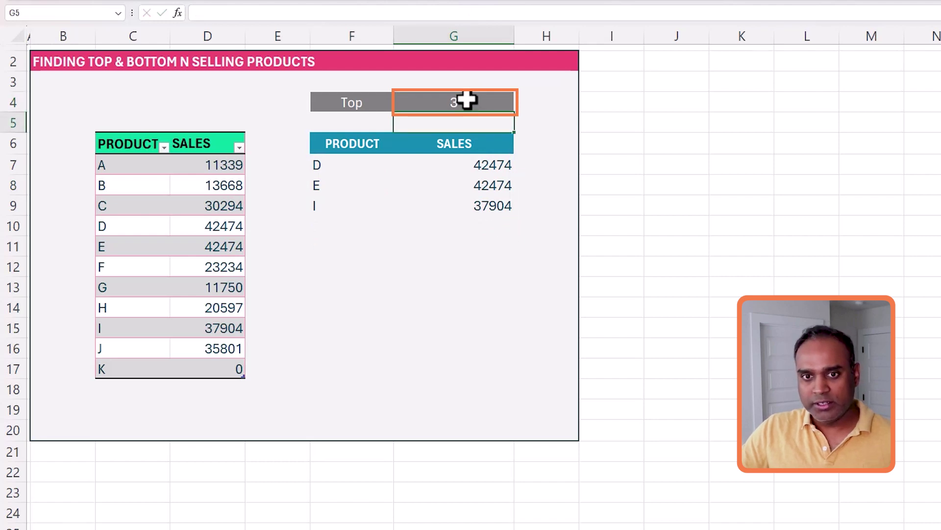
click(466, 99)
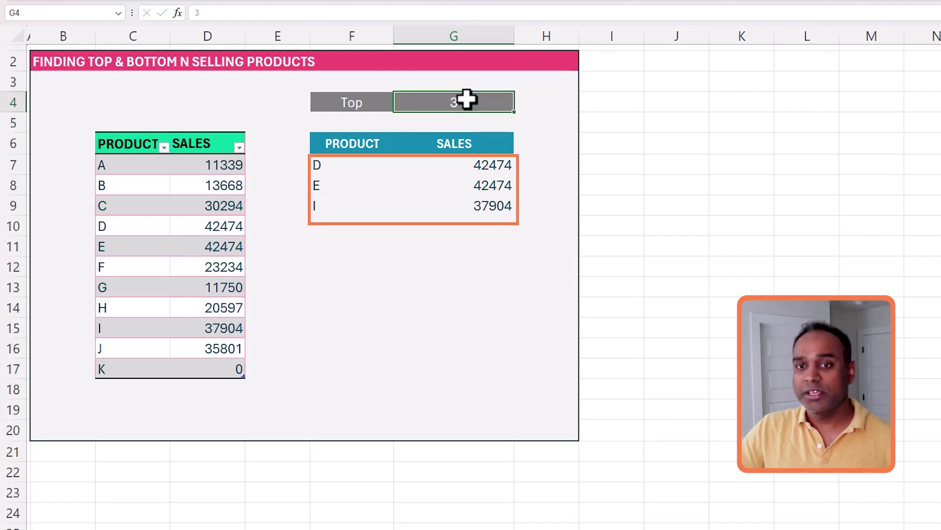
text(1)
key(Return)
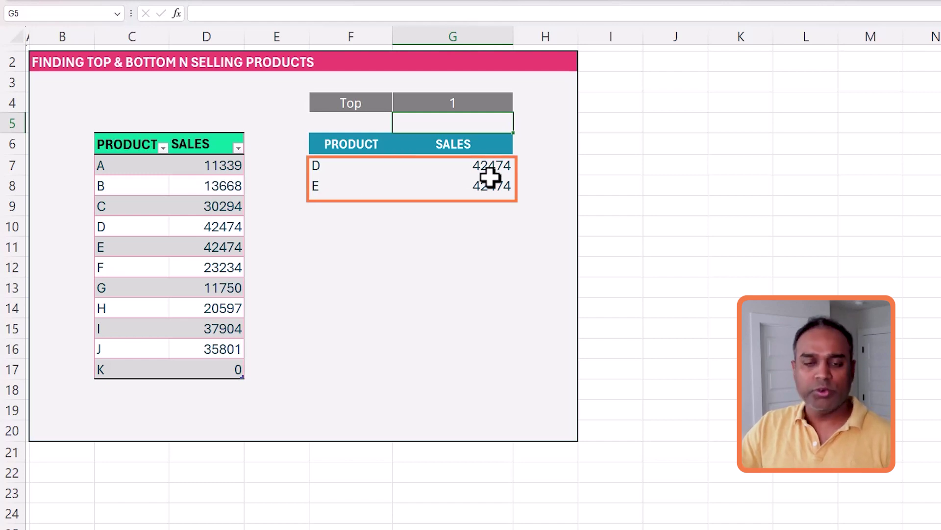
Step: Set the number of top products in G4 to 3
click(488, 102)
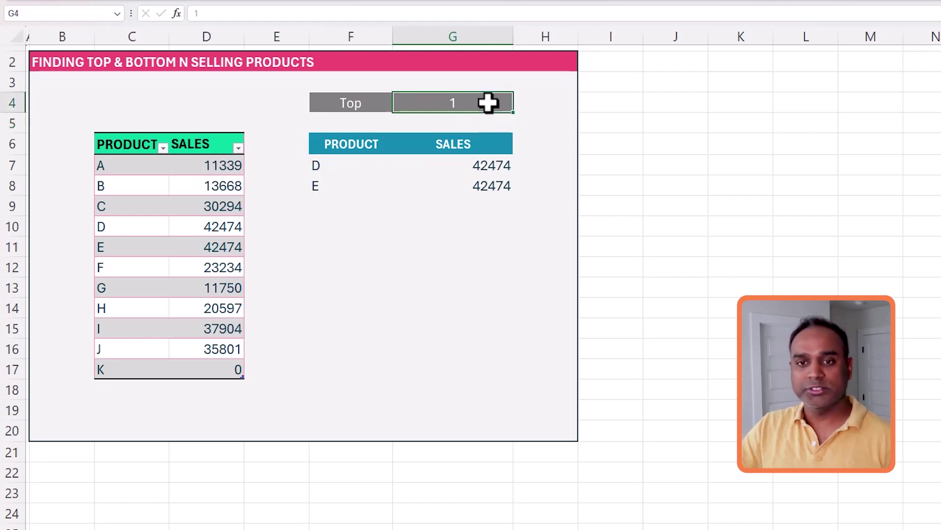
text(3)
key(Return)
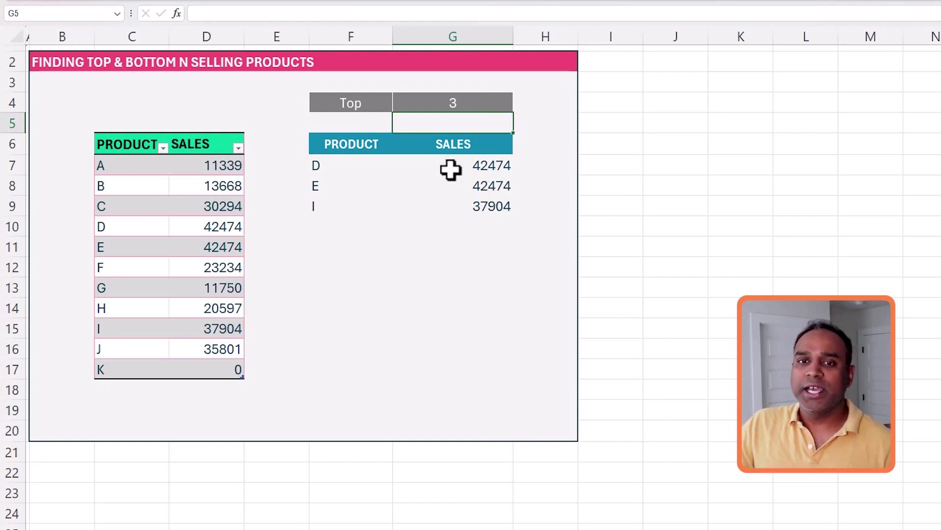
Step: Examine the dropdown choices in F4 and the data validation criteria and source that define them
click(369, 104)
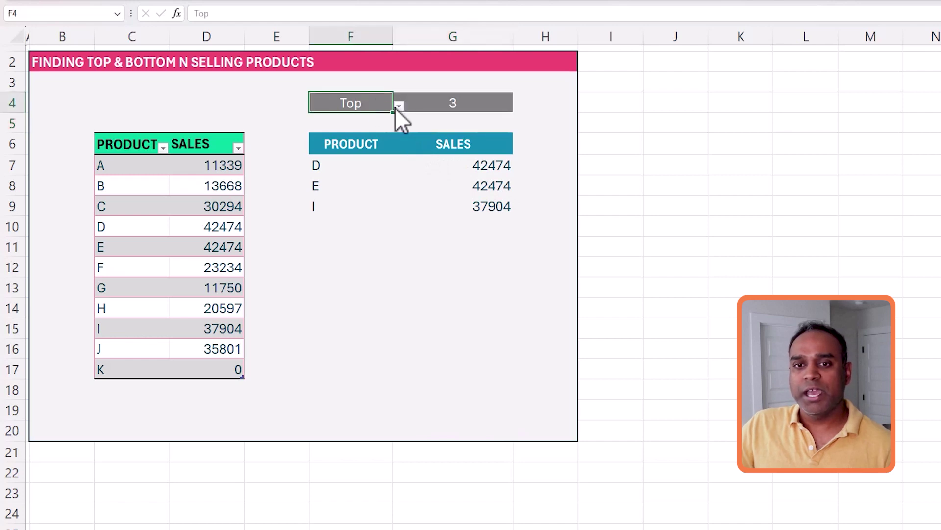
click(398, 107)
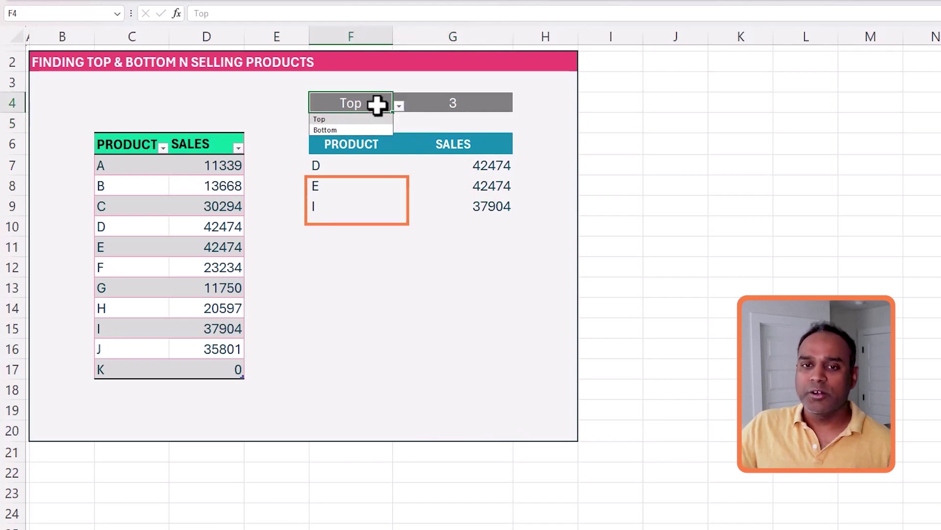
click(377, 106)
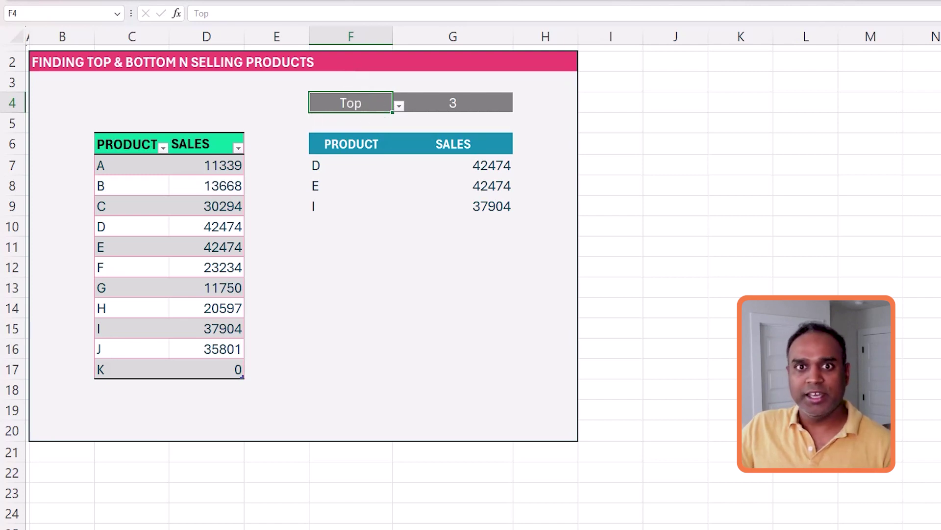
click(757, 1)
drag(354, 160, 433, 161)
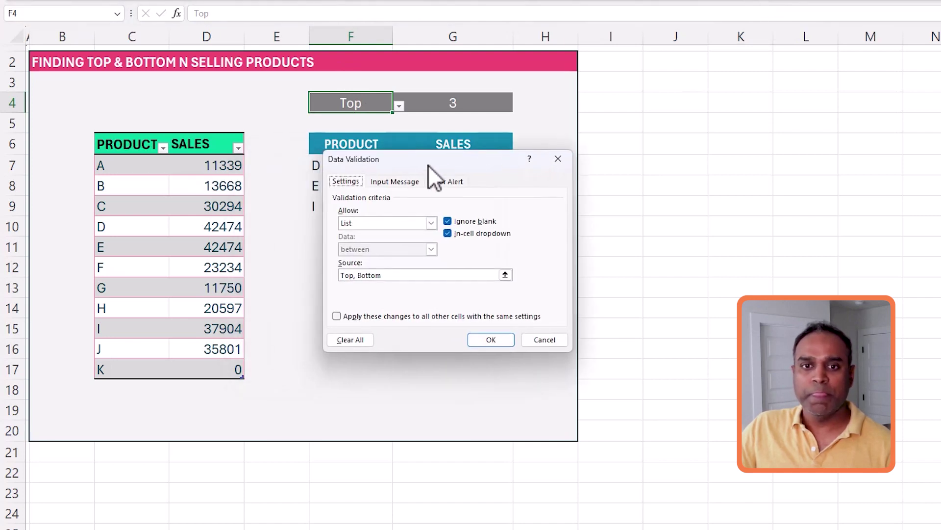
drag(391, 275, 341, 277)
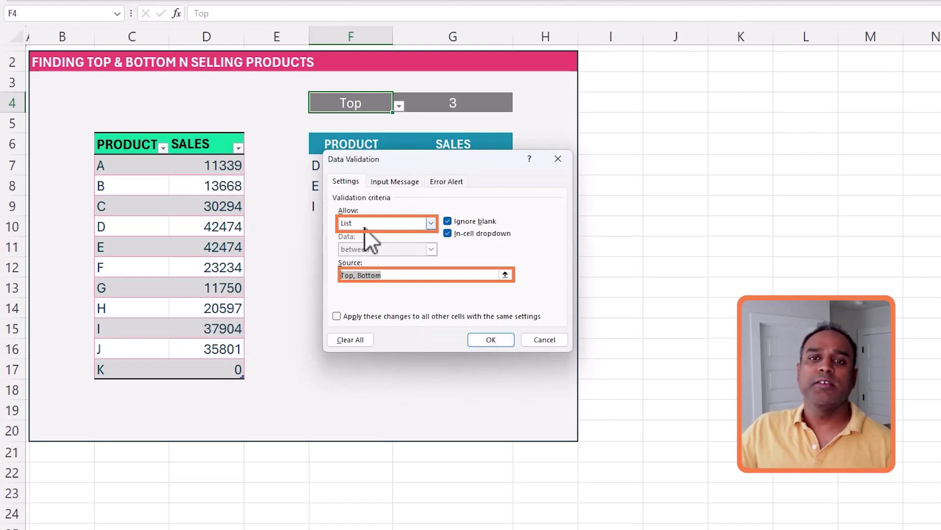
click(491, 344)
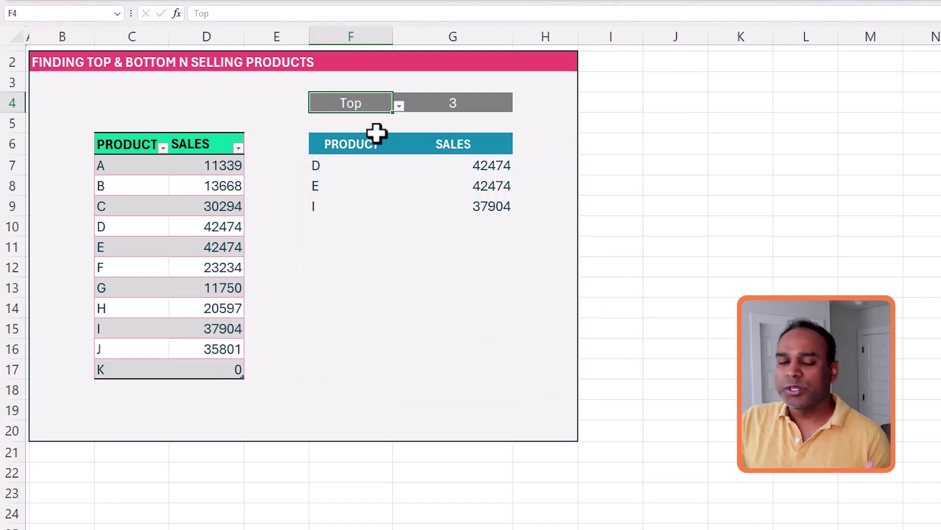
click(401, 105)
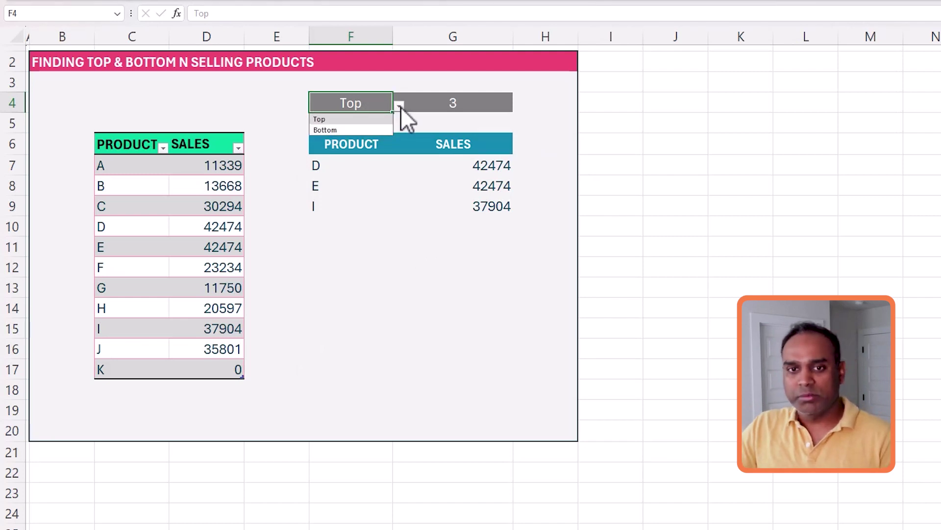
click(401, 107)
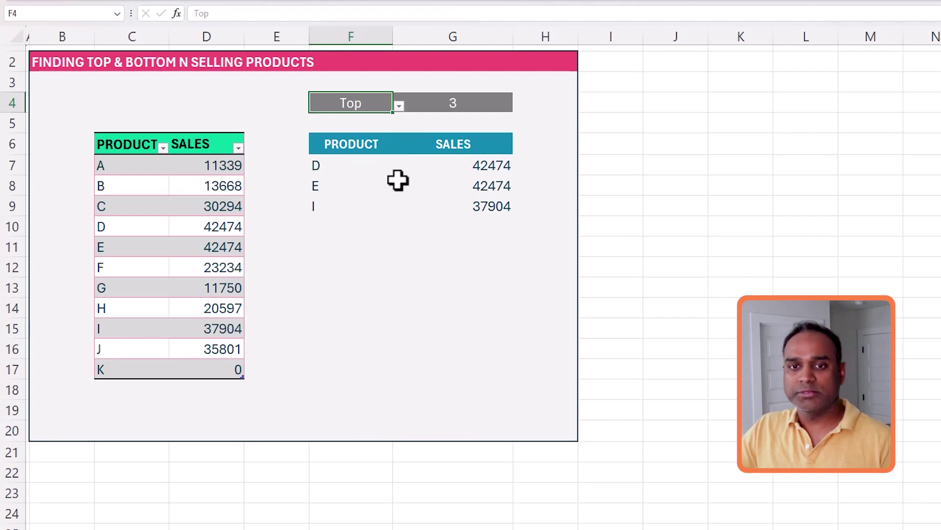
Step: Remove the fixed order argument 0 from RANK in the F7 formula and make room for a multi-line formula
click(365, 167)
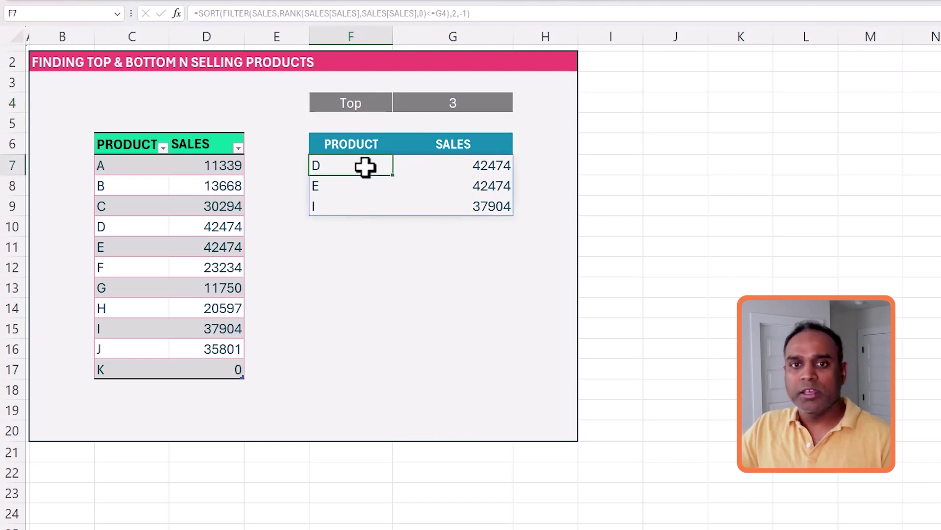
click(416, 14)
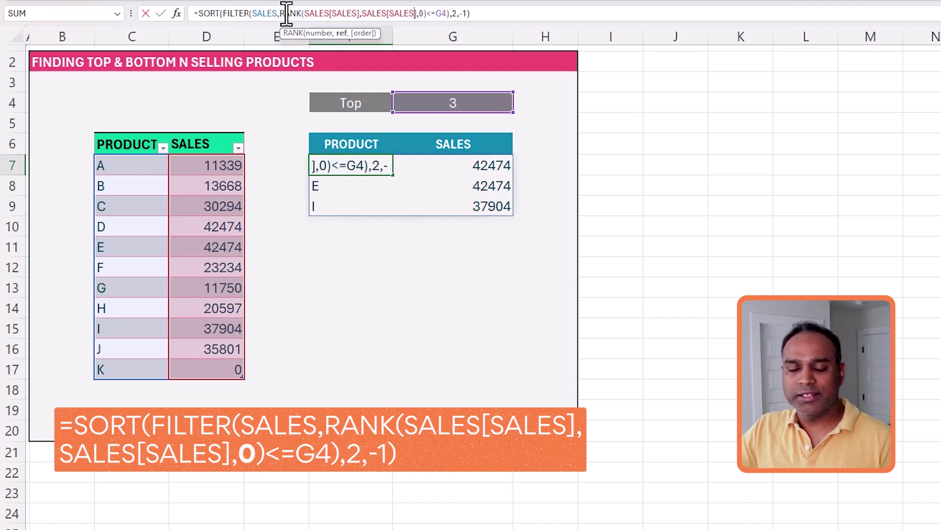
click(424, 14)
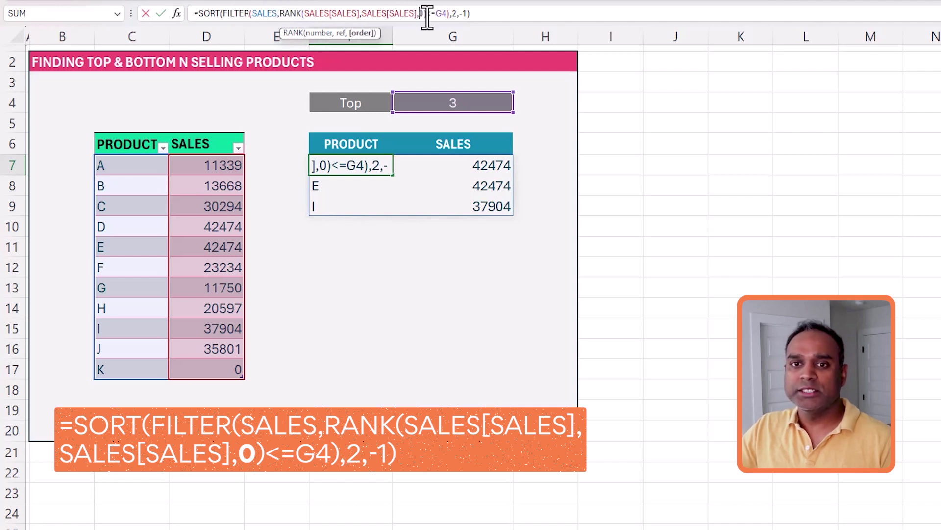
key(Delete)
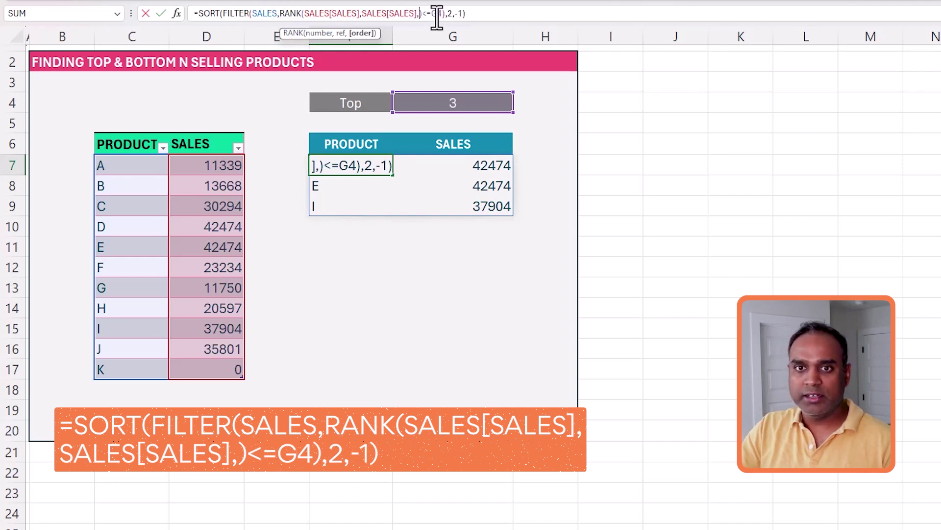
text(0)
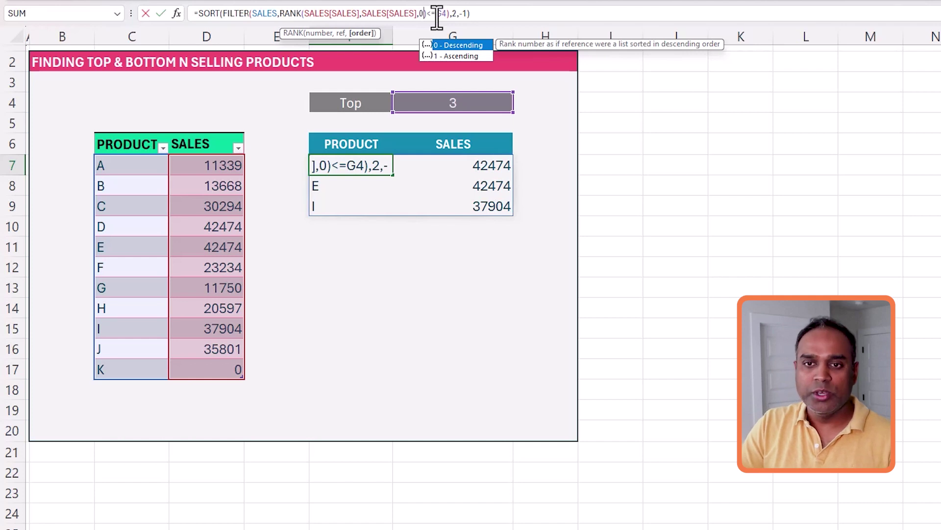
key(BackSpace)
key(alt+Return)
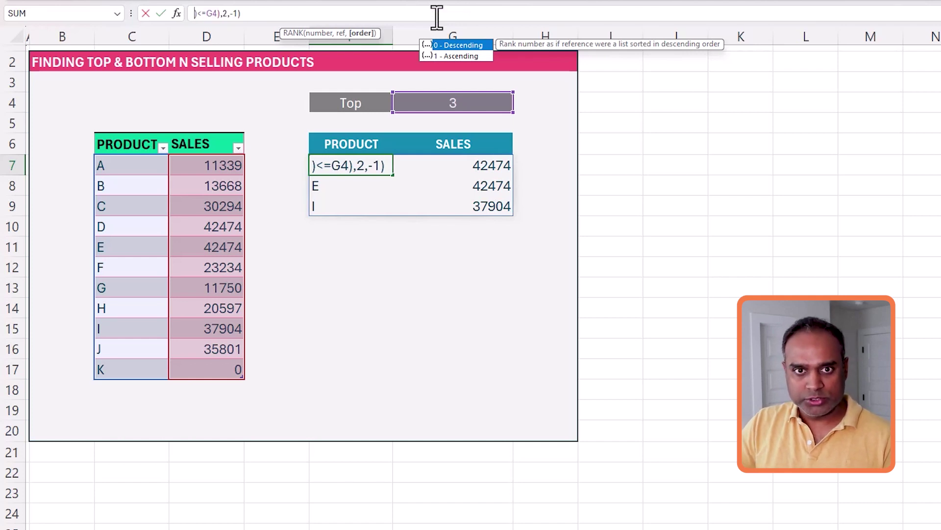
drag(418, 20, 412, 99)
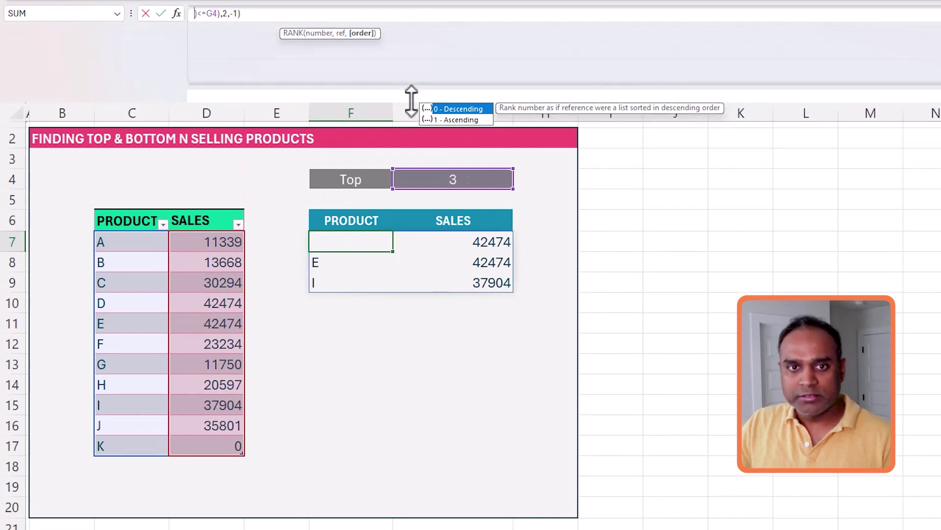
click(496, 17)
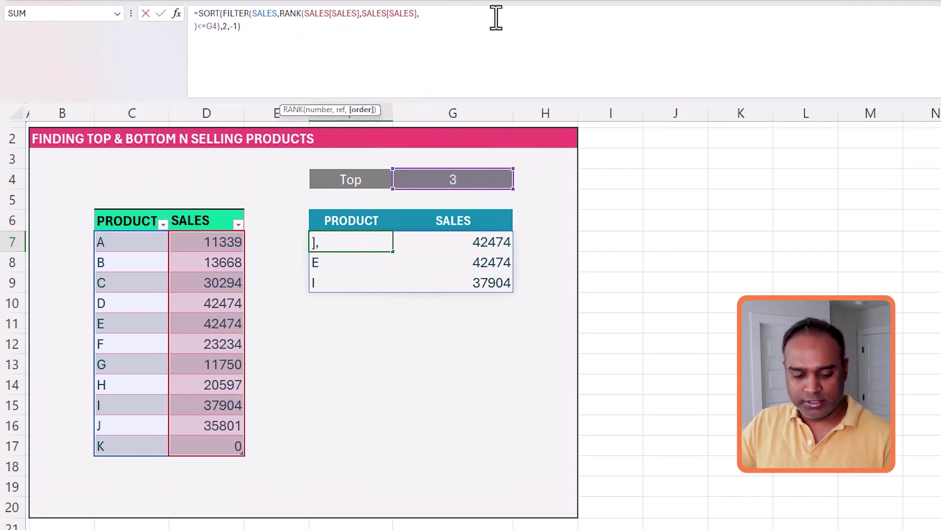
Step: Add IF(F4="Bottom",1,0) on its own line as the order argument of RANK and commit the F7 formula
key(alt+Return)
text(IF()
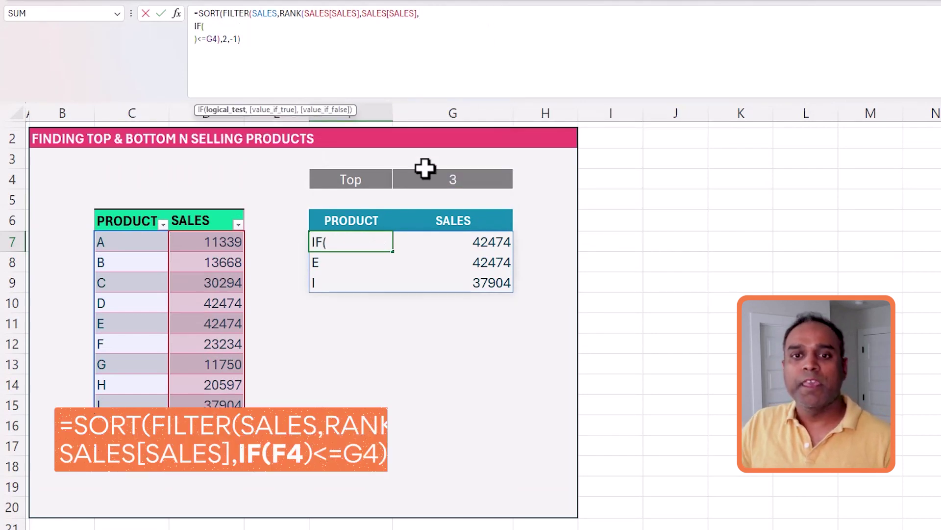
click(368, 183)
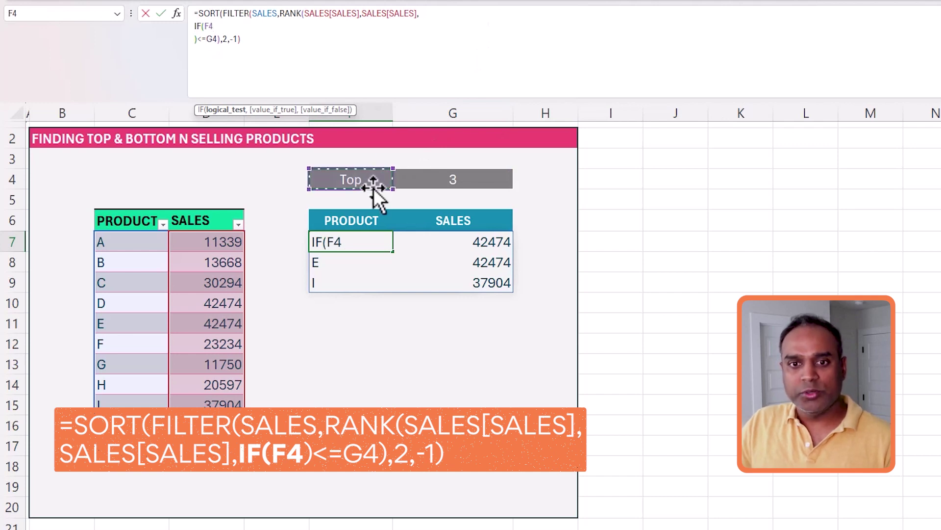
text(=)
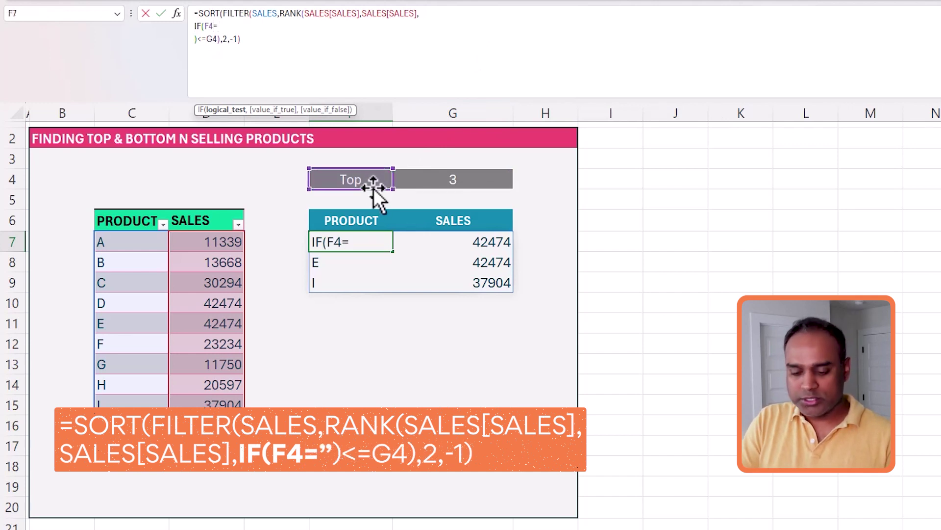
text("Botto)
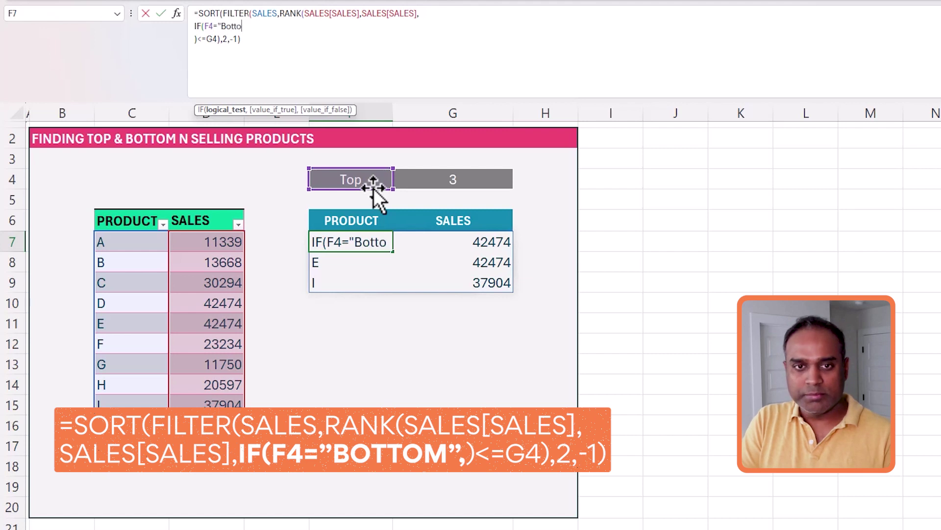
text(m",1,0))
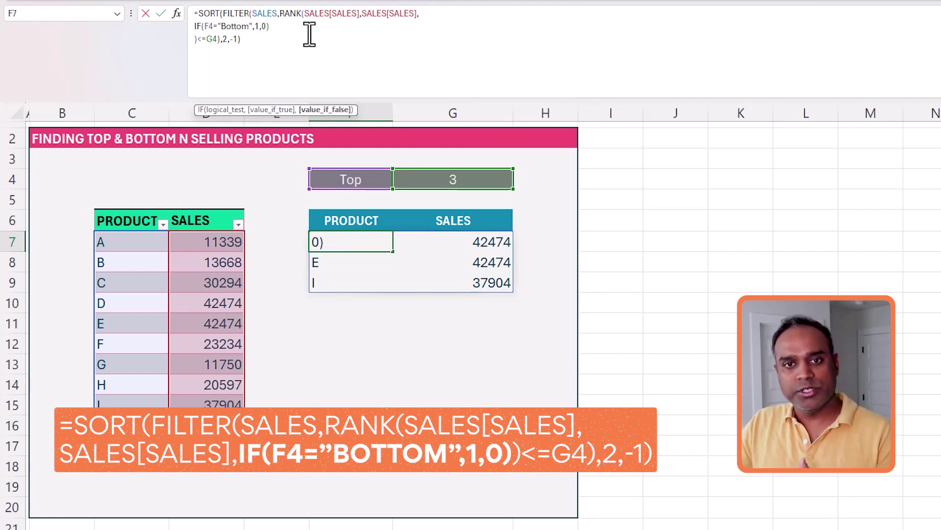
key(ctrl+End)
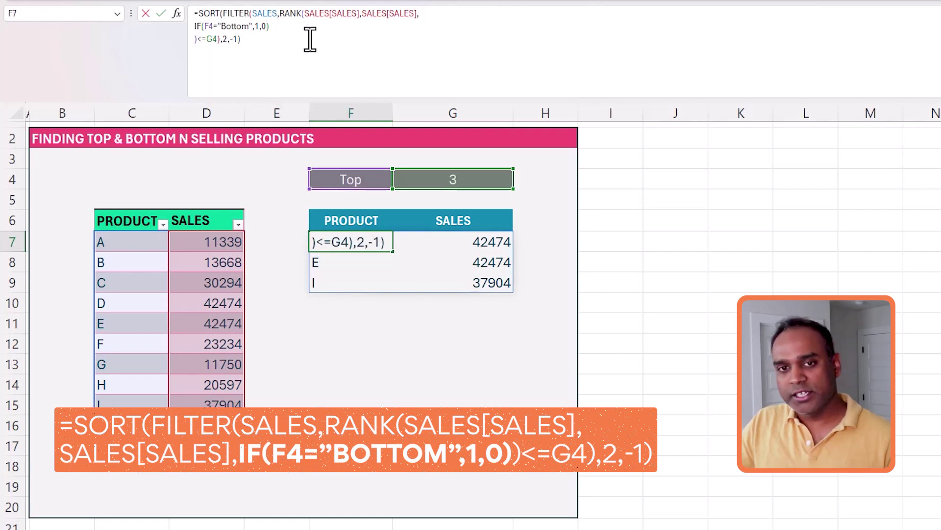
key(Return)
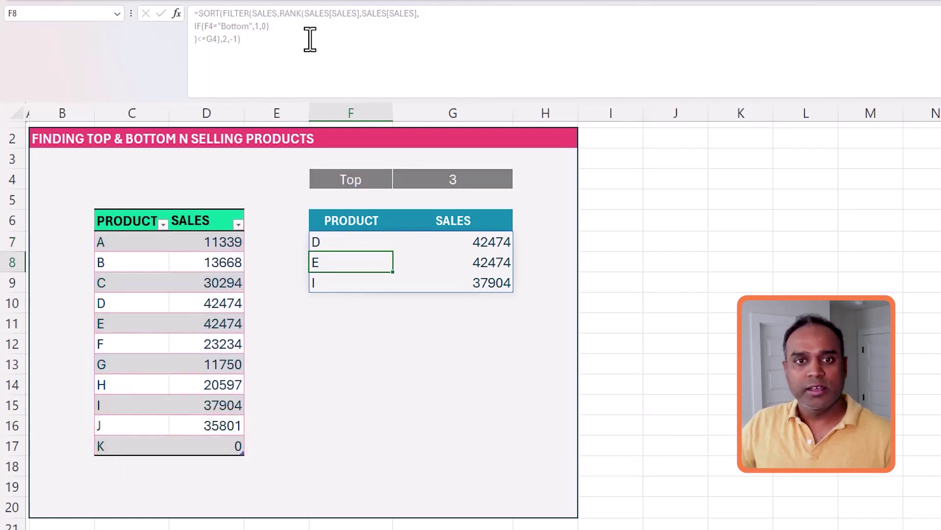
Step: Test the updated product list by switching the choice in F4 to Bottom
click(330, 331)
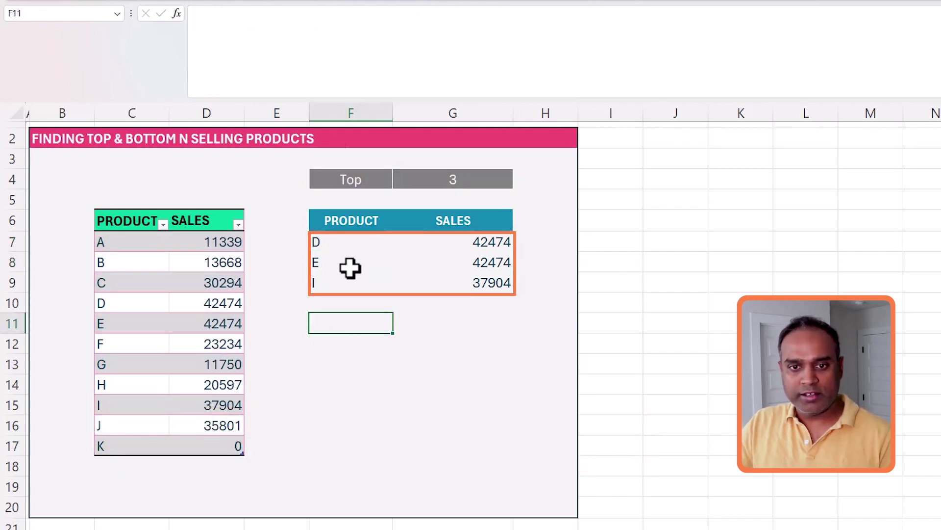
click(356, 243)
click(385, 182)
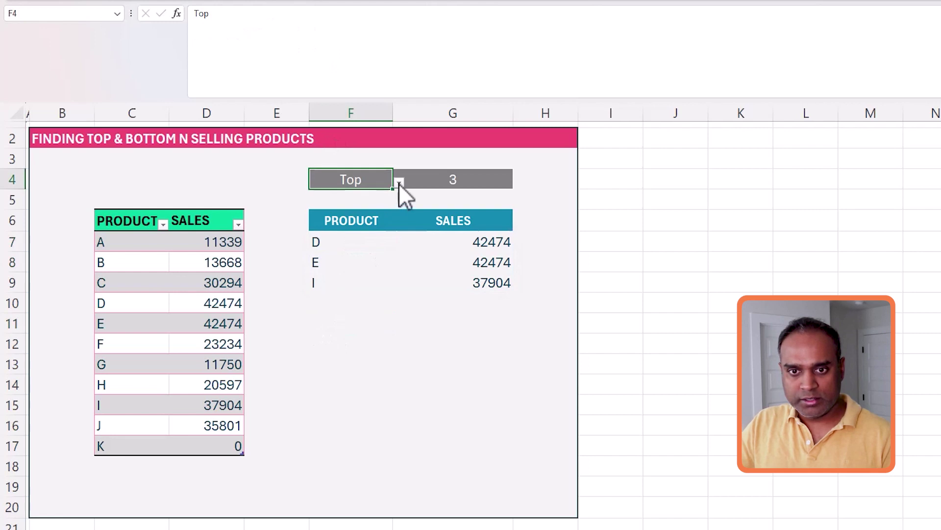
click(399, 183)
click(375, 205)
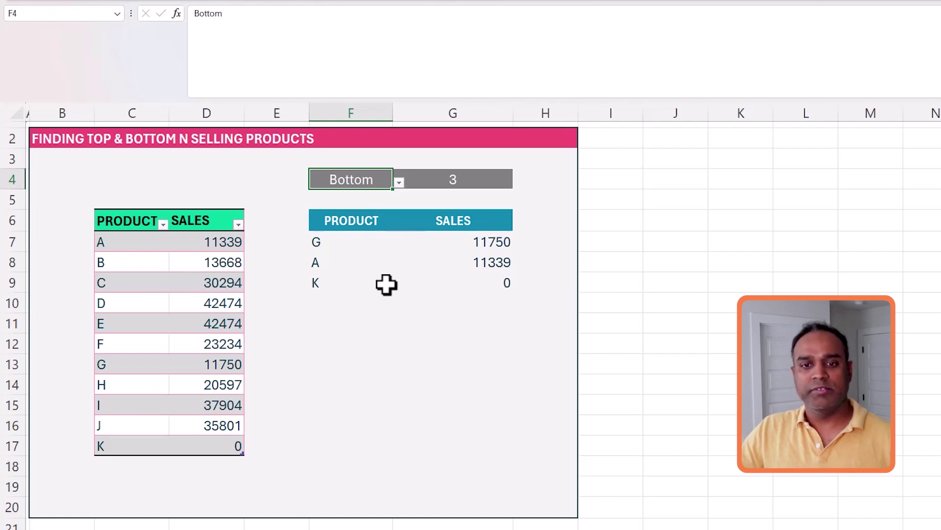
Step: Replace SORT's sort order -1 in the F7 formula with a copy of IF(F4="Bottom",1,0) on its own line
click(350, 243)
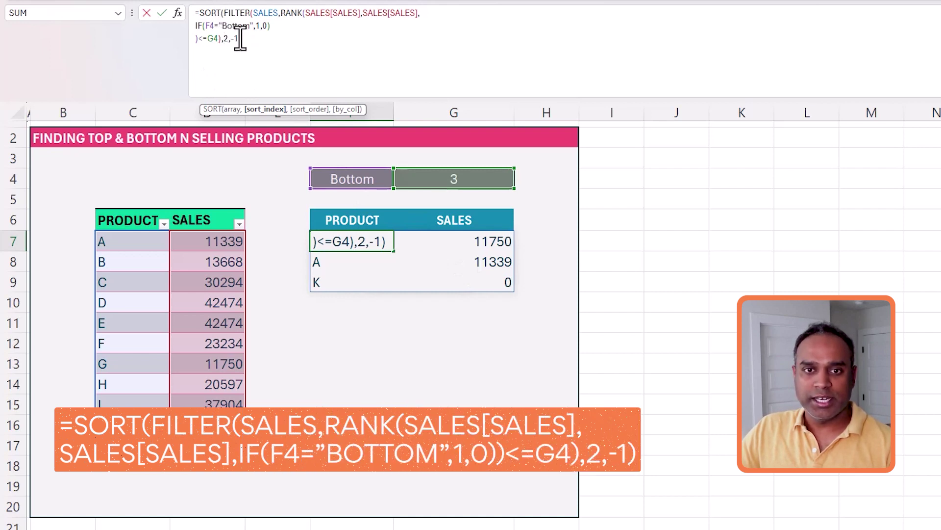
click(239, 38)
key(BackSpace)
key(BackSpace)
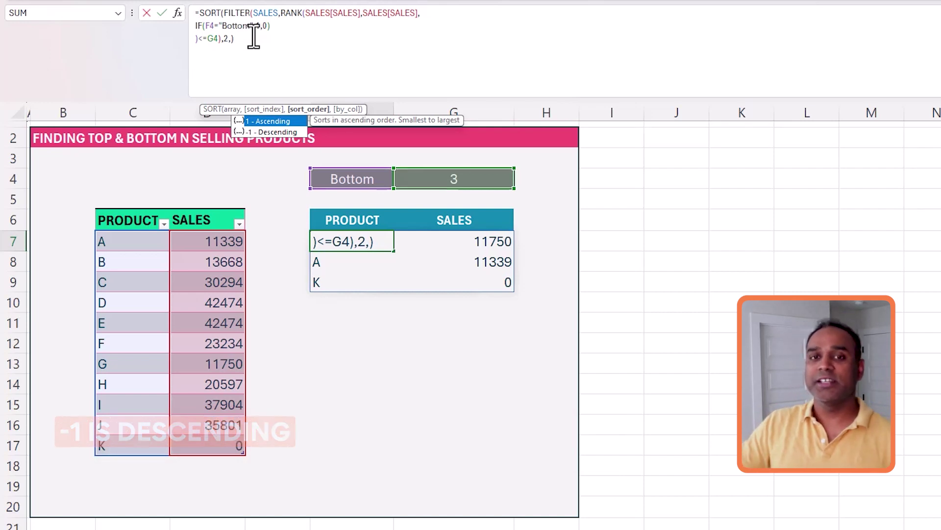
key(alt+Return)
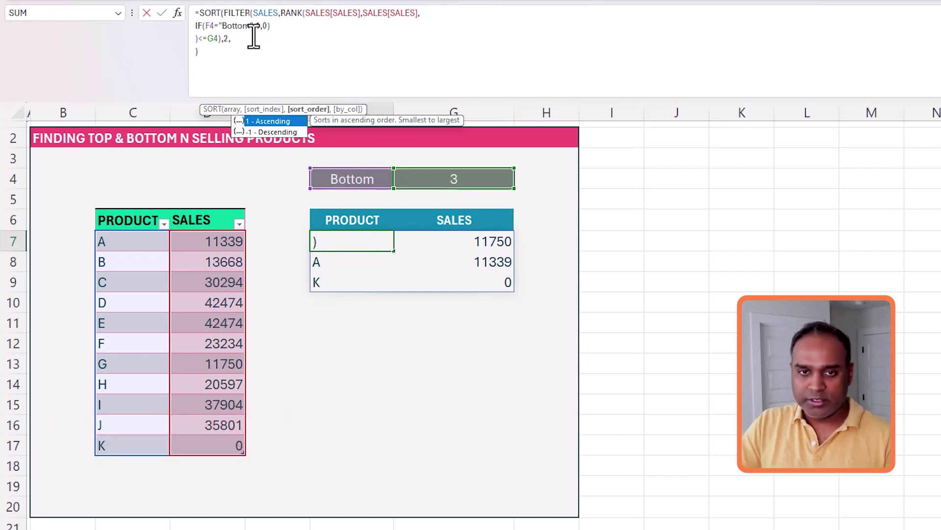
key(alt+Return)
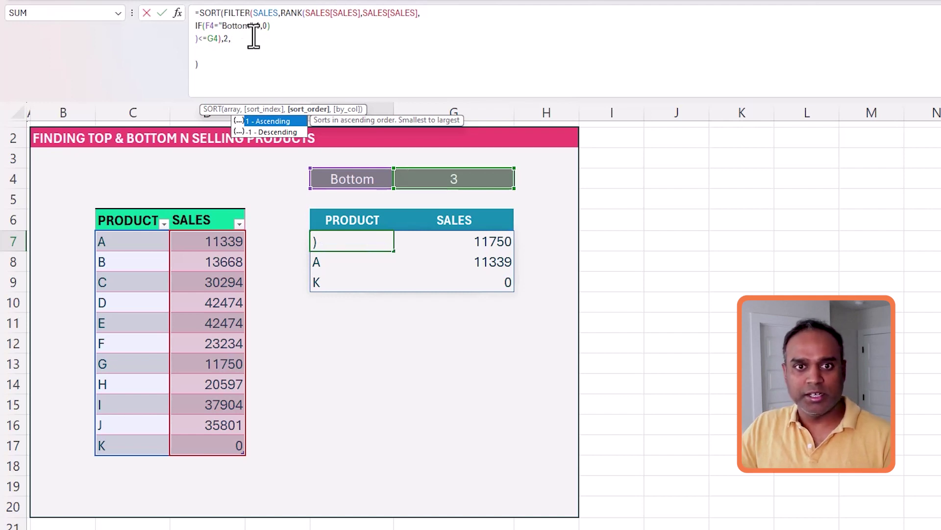
drag(293, 29, 202, 31)
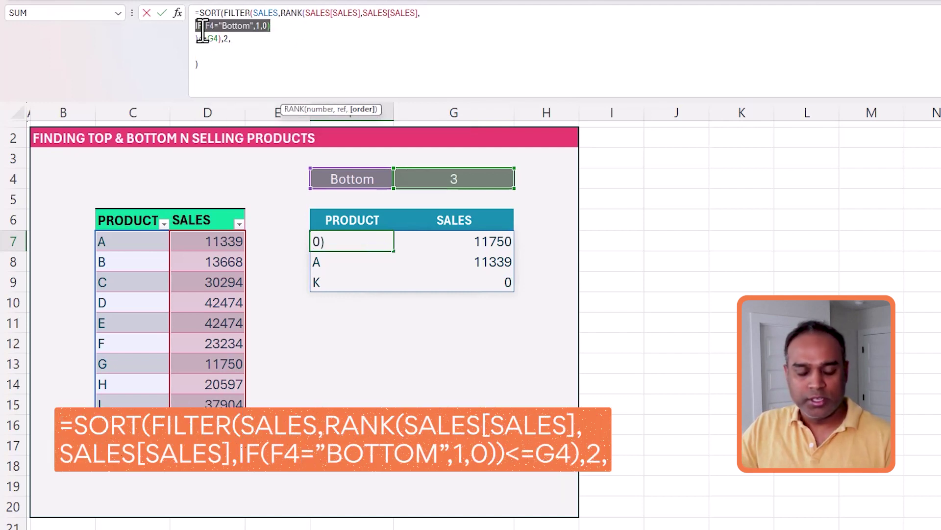
click(241, 56)
key(ctrl+v)
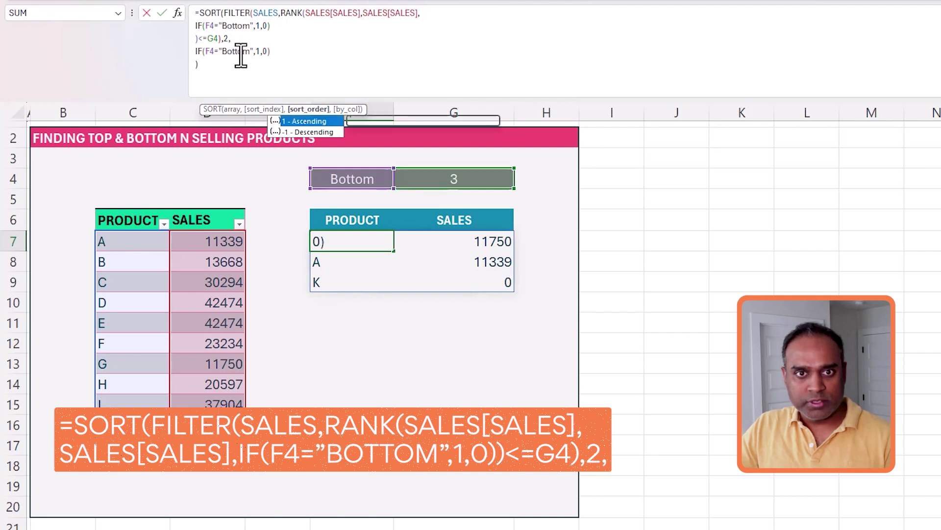
Step: Change the false value of the sort-order IF to -1, making it IF(F4="Bottom",1,-1), and commit the formula
click(266, 51)
key(Delete)
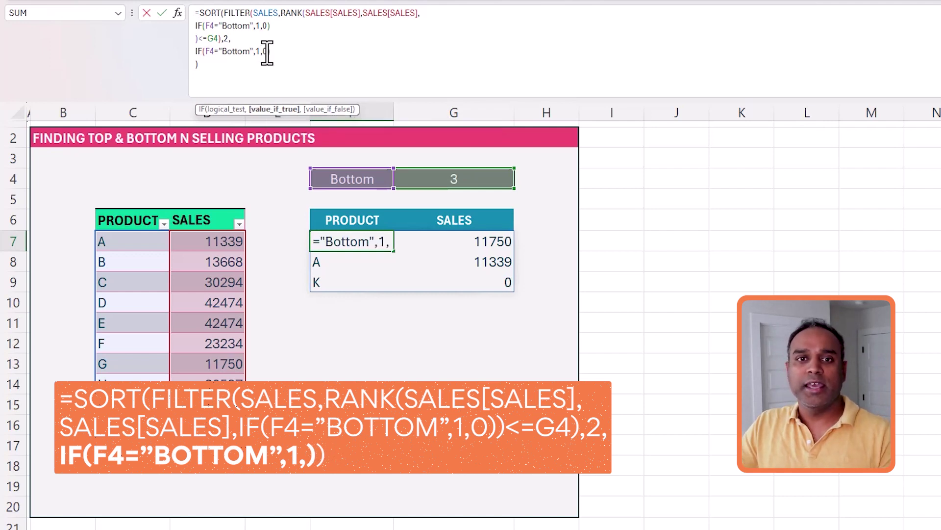
text(-1)
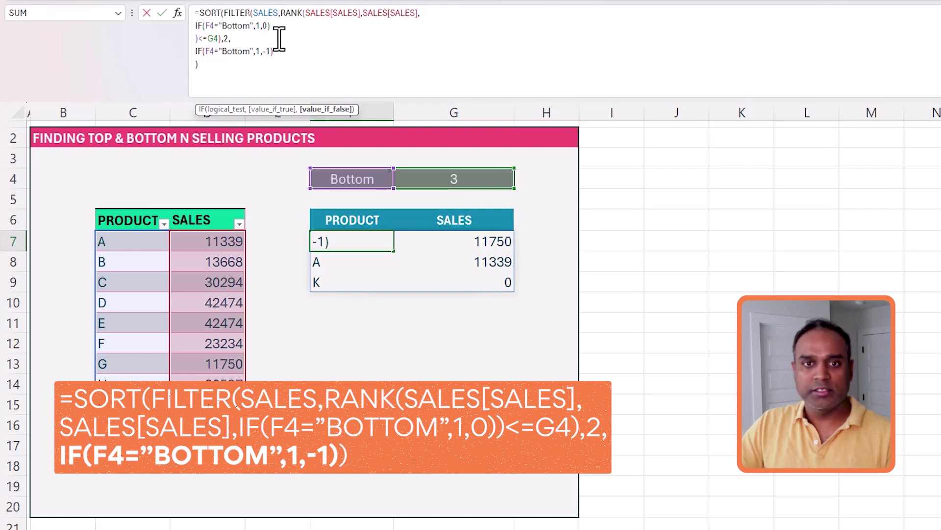
key(Down)
key(Return)
key(Up)
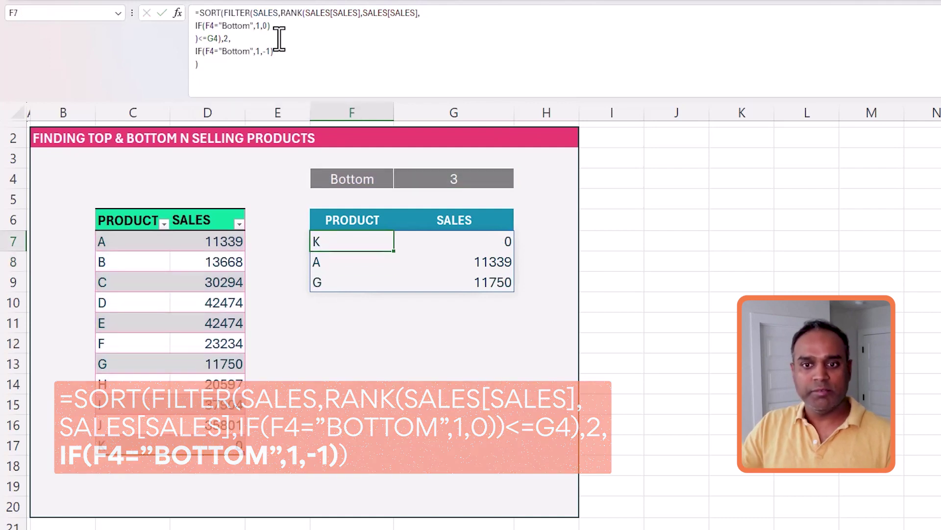
Step: Check the order of the bottom products, switch F4 to Top and check the resulting product list
click(371, 326)
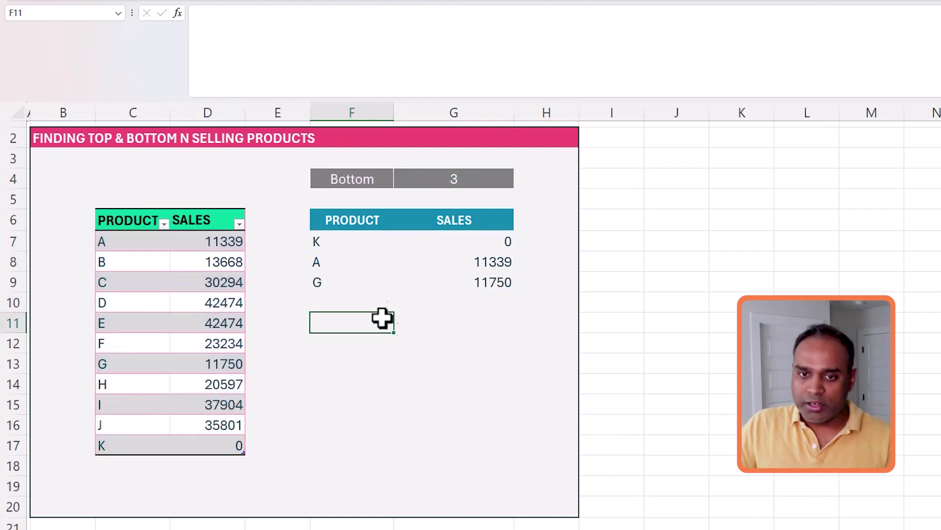
drag(486, 243, 491, 297)
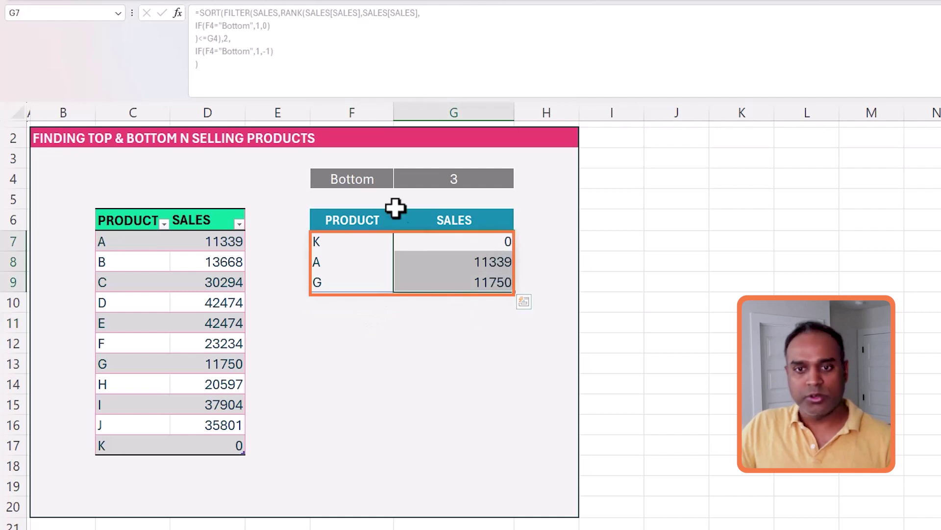
click(384, 181)
click(400, 182)
click(353, 195)
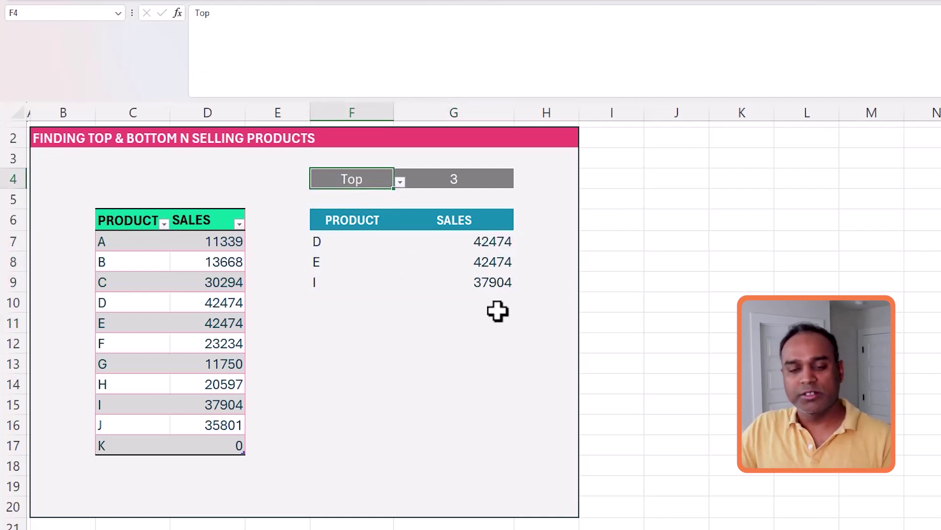
drag(337, 242, 345, 278)
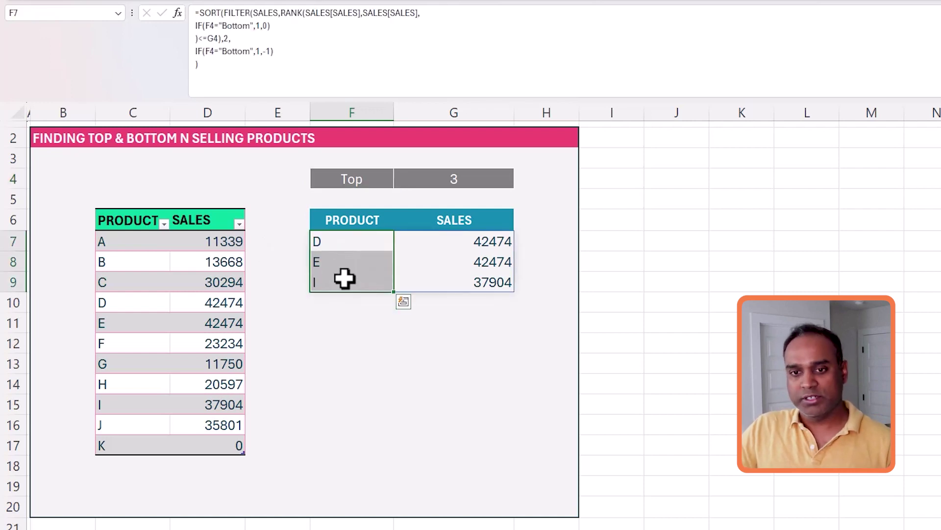
Step: Set the number of top products in G4 to 5
click(370, 183)
click(449, 183)
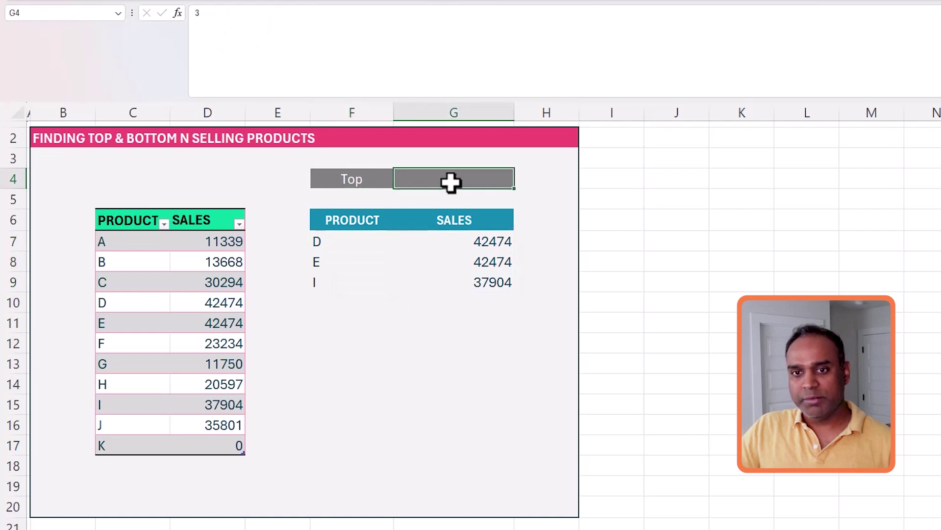
text(5)
key(Return)
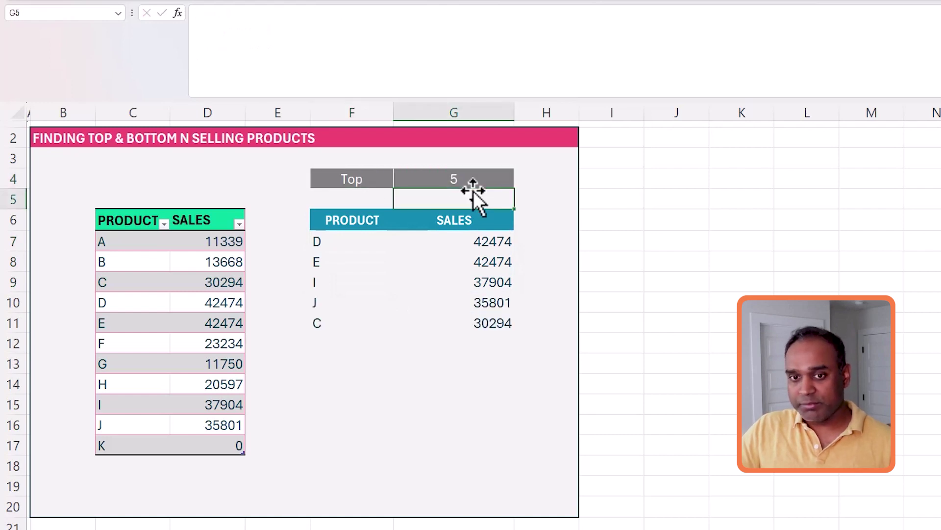
Step: Review the F7 formula, examining its RANK part and the two IF arguments that control rank order and sort order
click(366, 238)
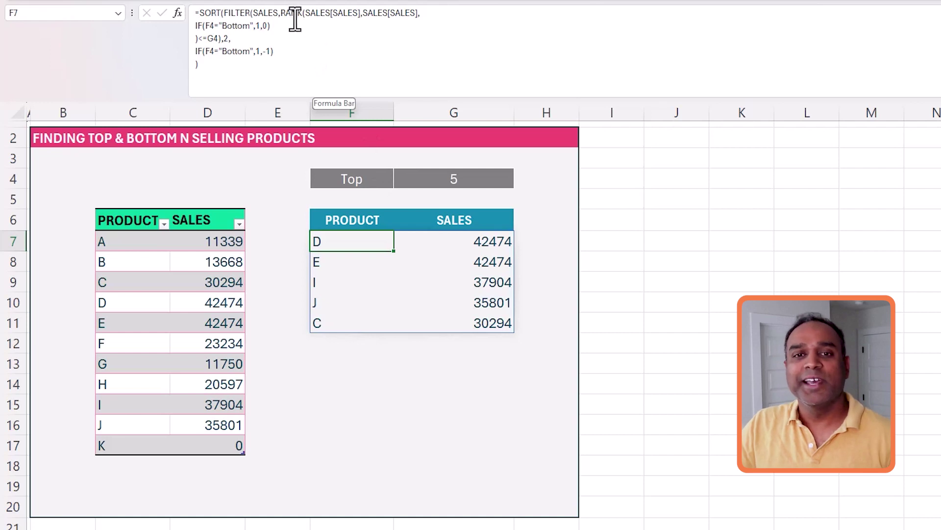
drag(281, 14, 422, 16)
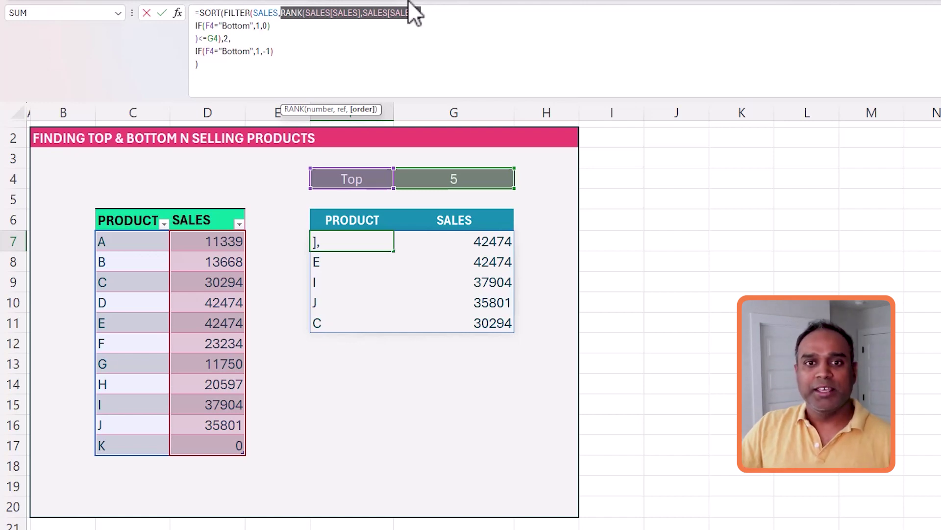
drag(275, 28, 189, 30)
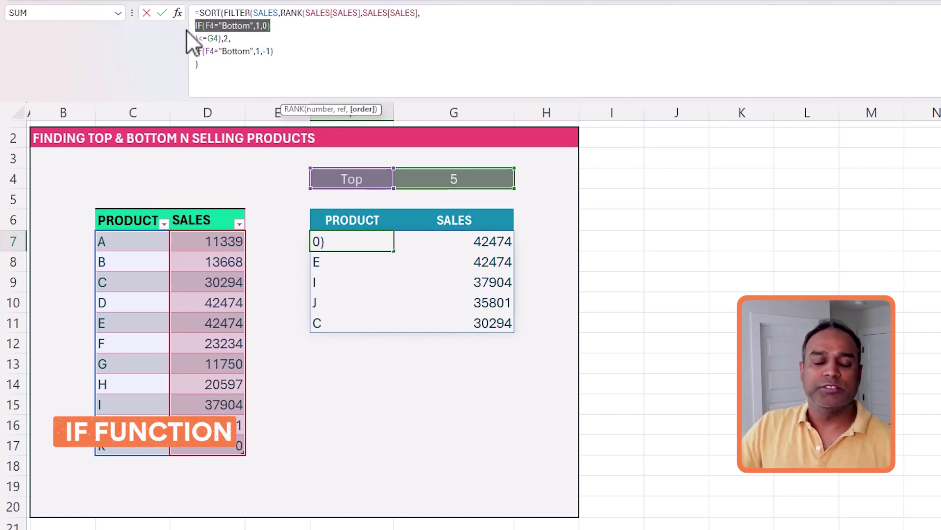
drag(274, 51, 192, 51)
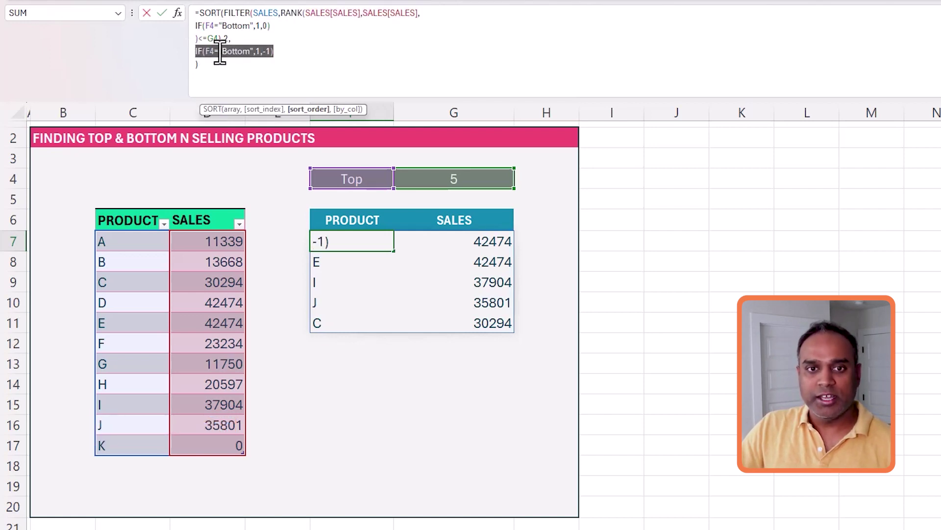